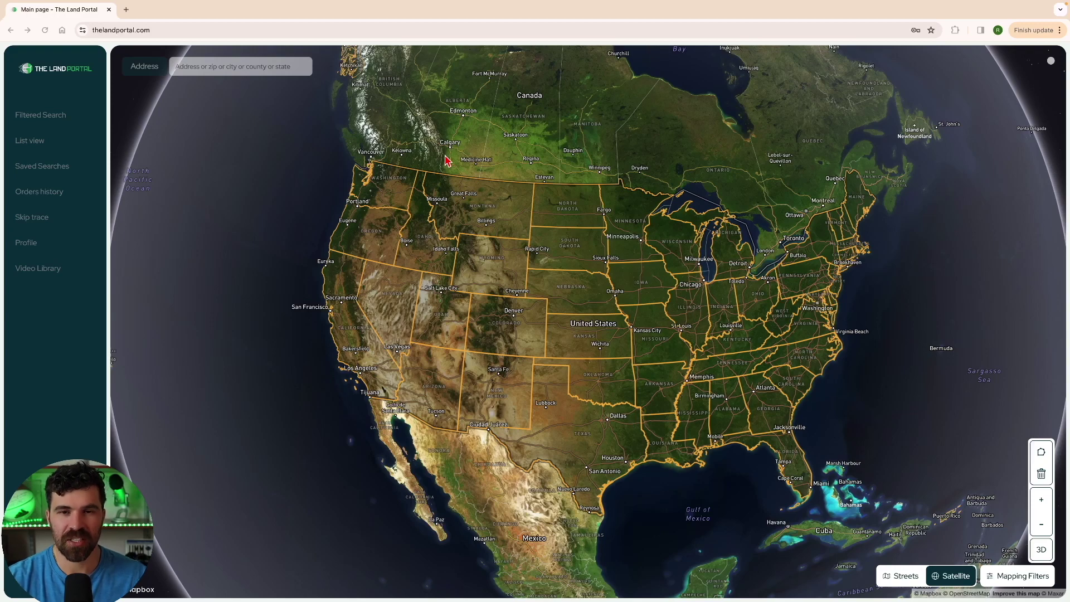
- Search by owner in Georgia's Macon county for a common last name and open the eighth matching parcel
left_click(377, 69)
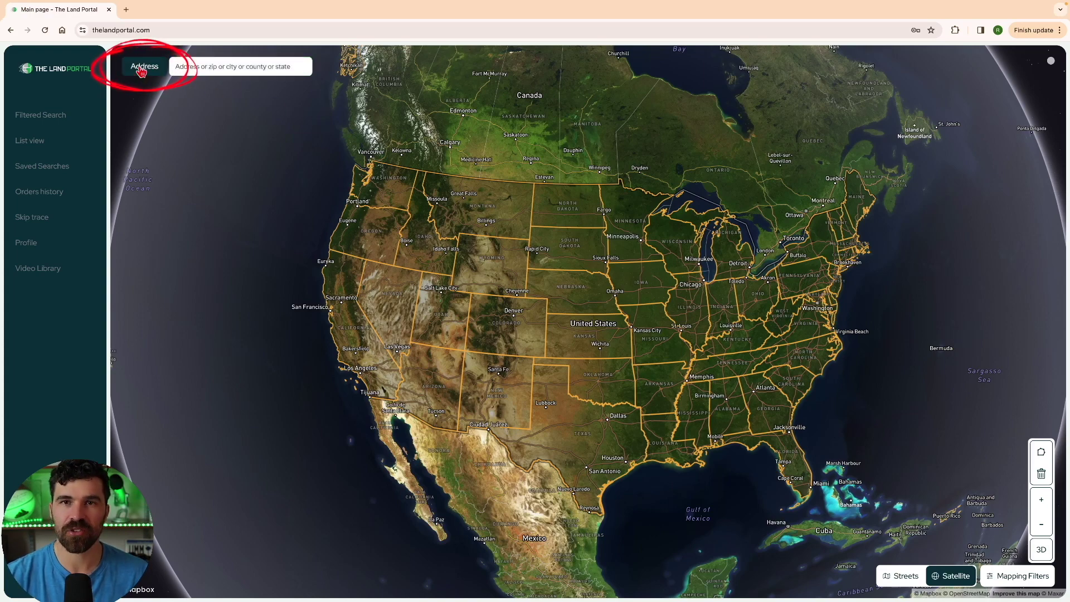
left_click(142, 71)
left_click(144, 132)
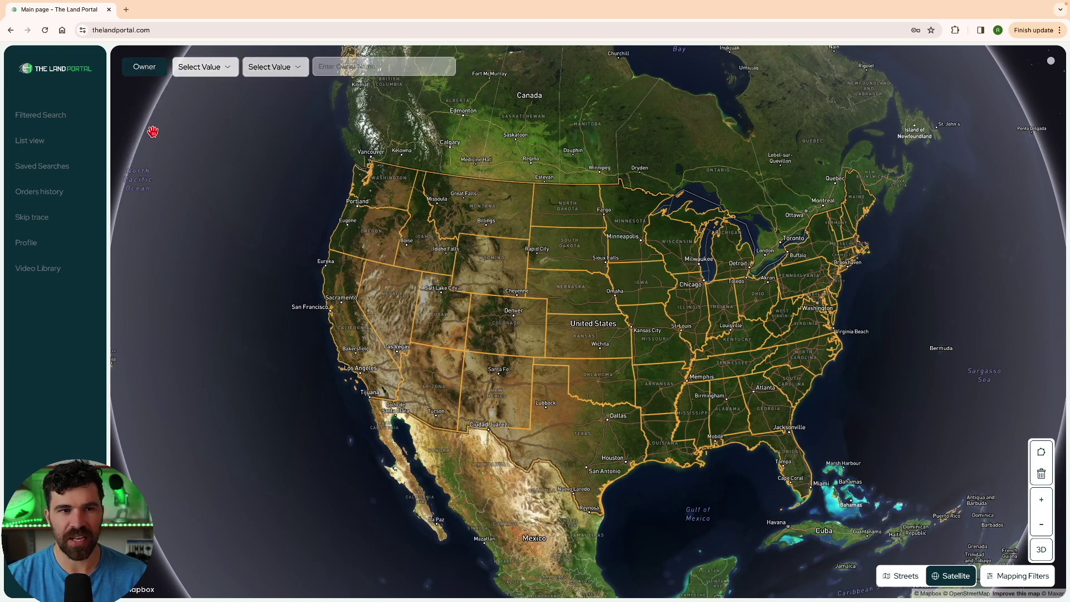
left_click(208, 73)
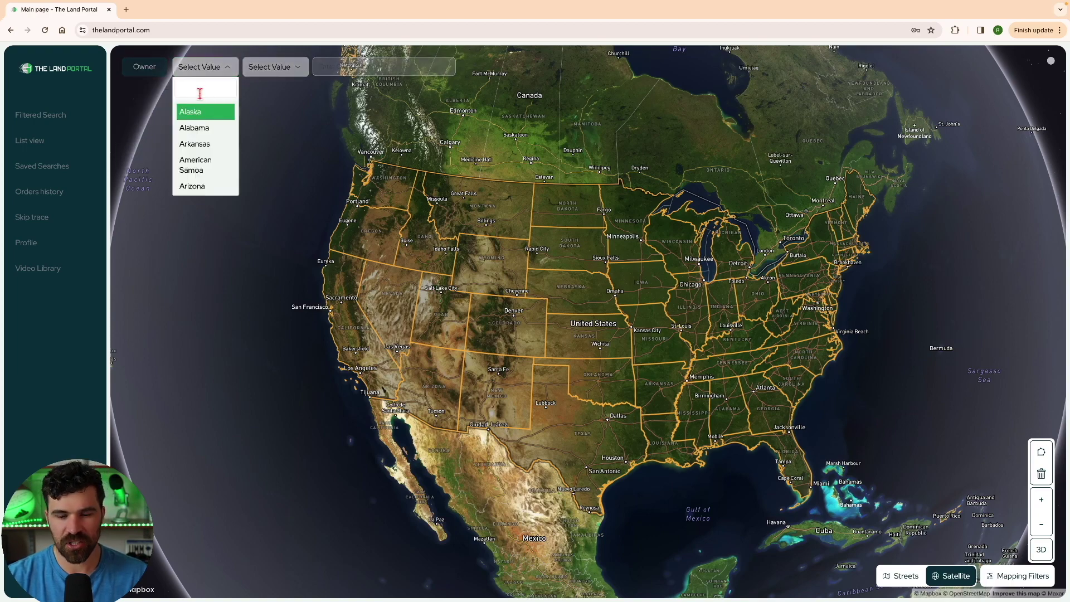
type("geo")
key("Return")
left_click(274, 67)
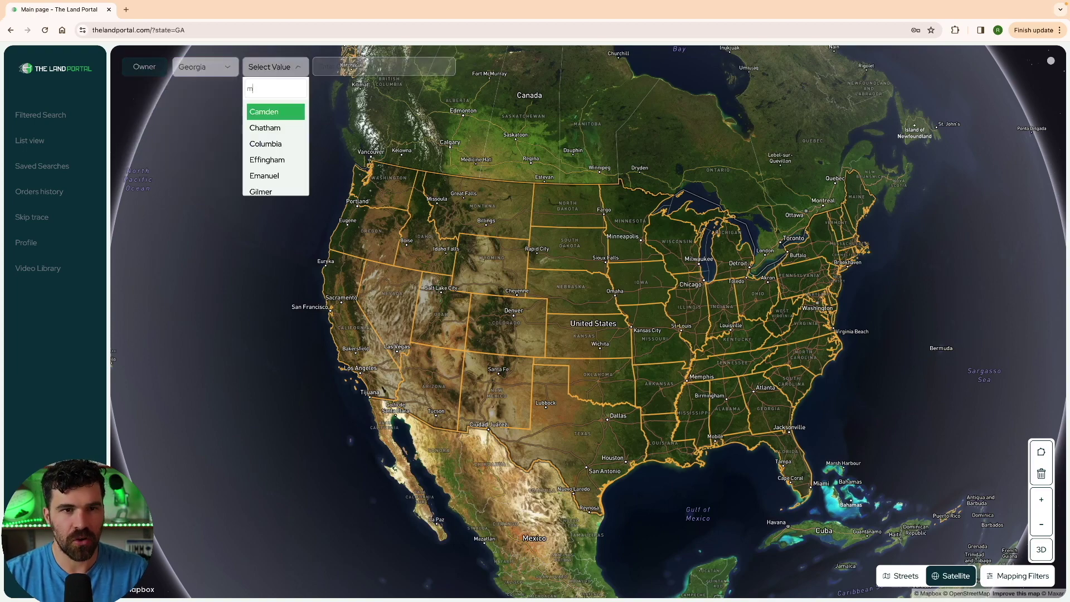
type("mac")
key("Return")
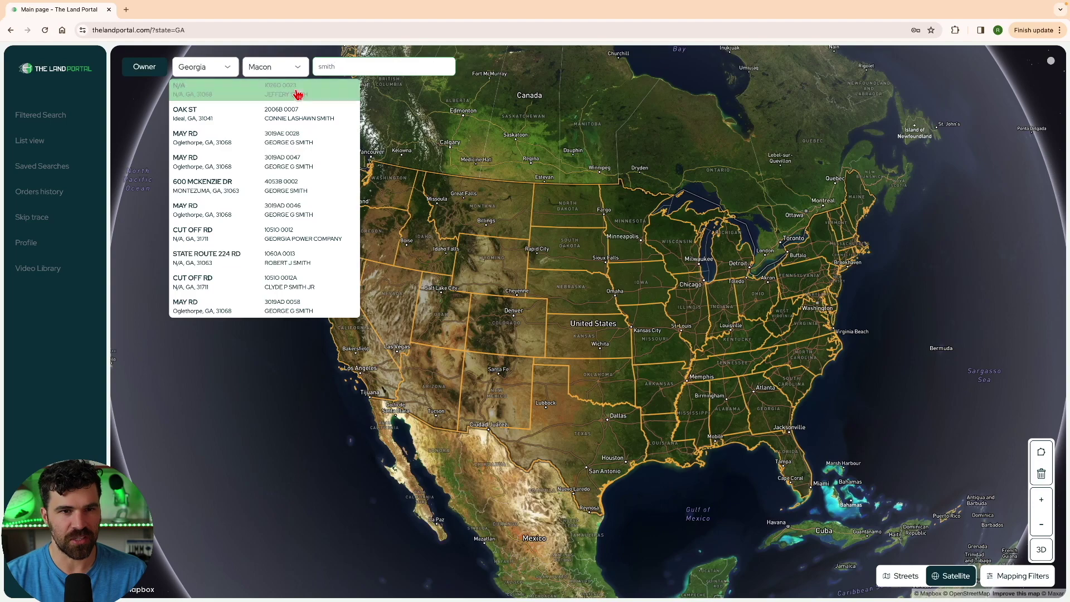
left_click(301, 262)
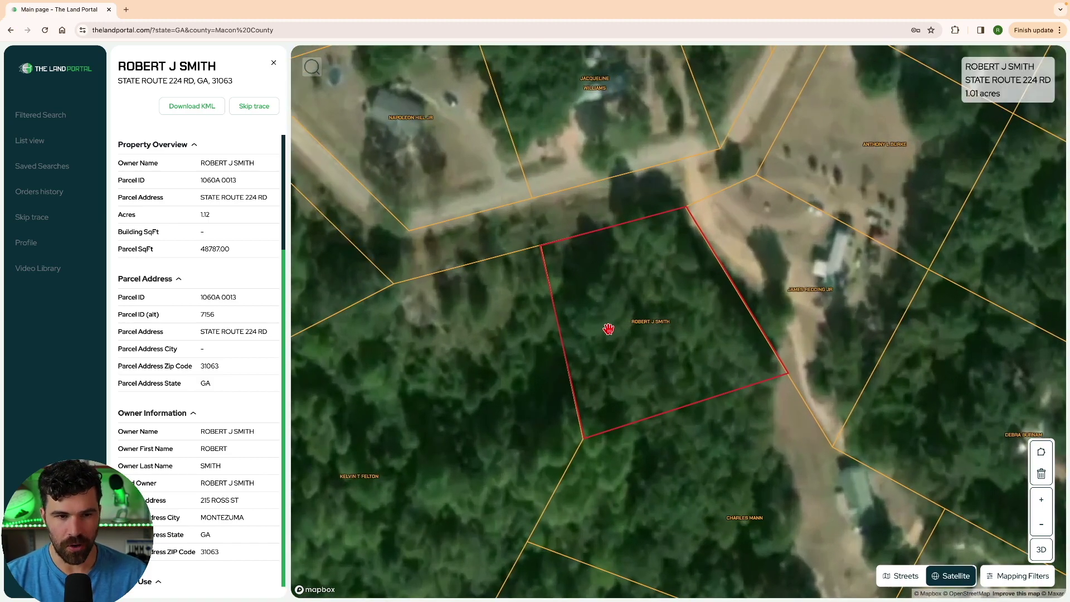
- Review the opened parcel's property details and the neighbouring parcels on the satellite map
scroll(202, 223, "down", 15)
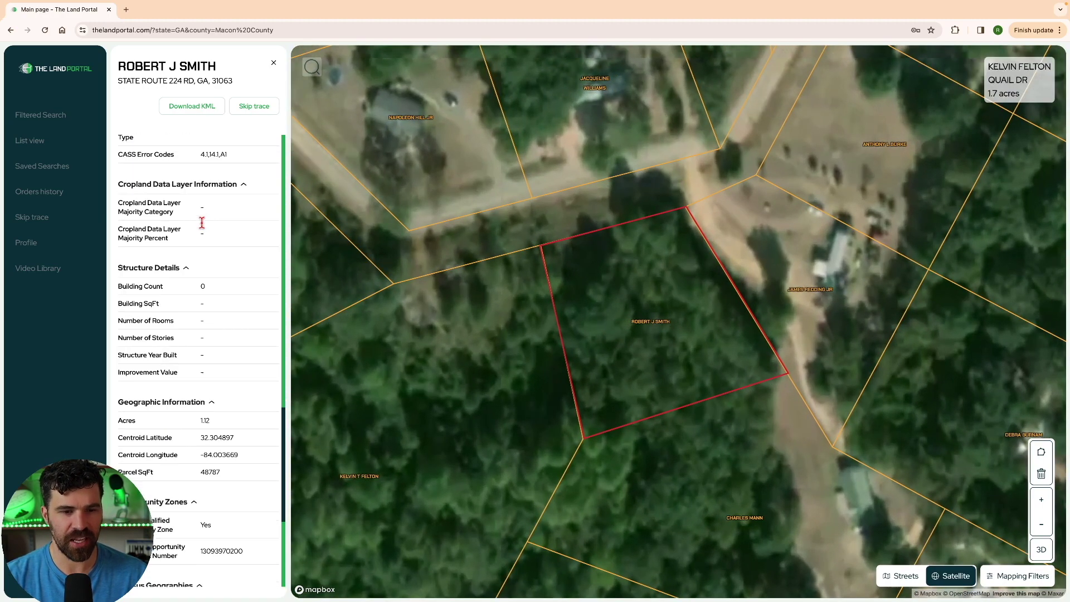
scroll(202, 222, "up", 15)
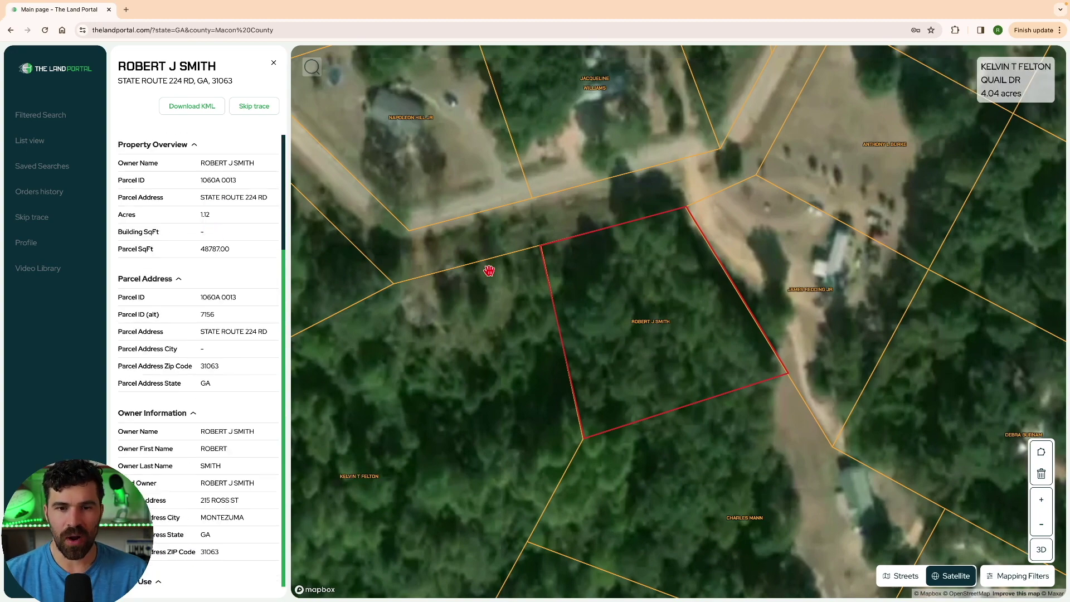
scroll(489, 271, "down", 2)
left_click_drag(494, 270, 545, 226)
left_click_drag(557, 291, 667, 336)
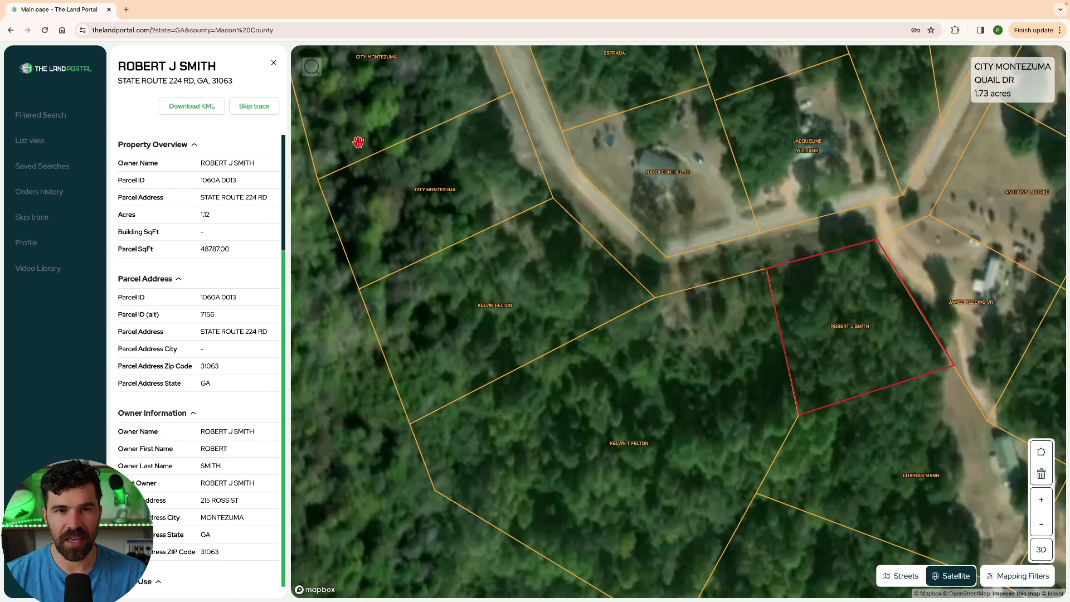
left_click(310, 66)
left_click(422, 66)
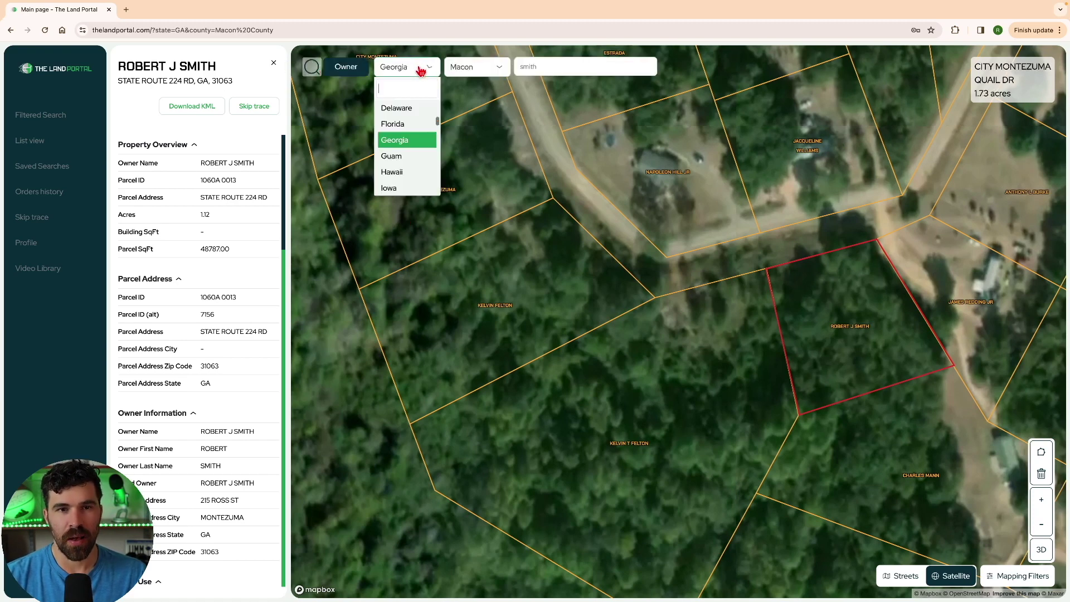
left_click(574, 65)
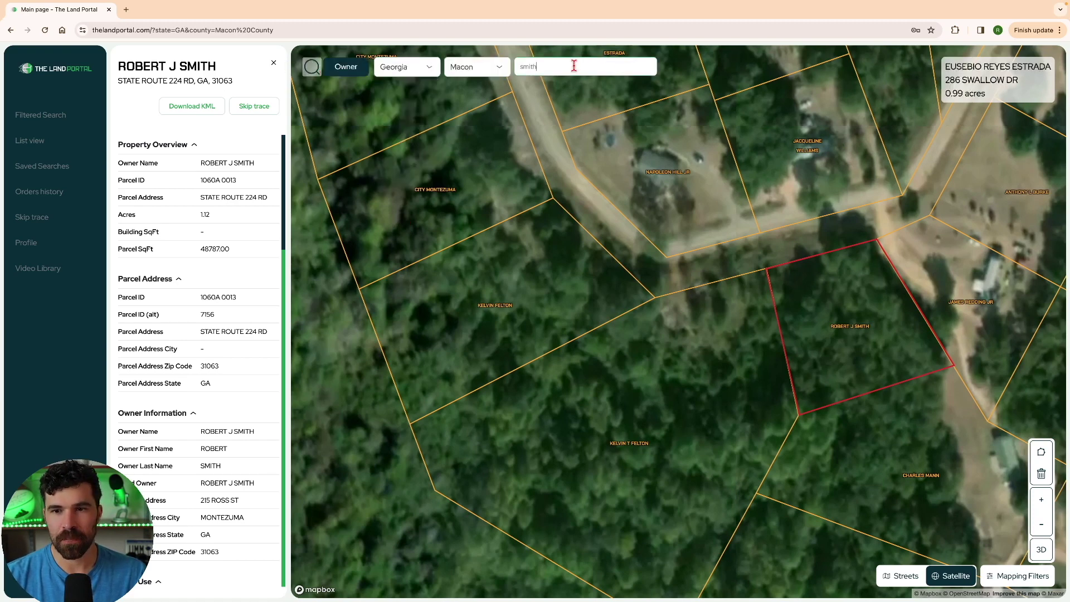
left_click(427, 68)
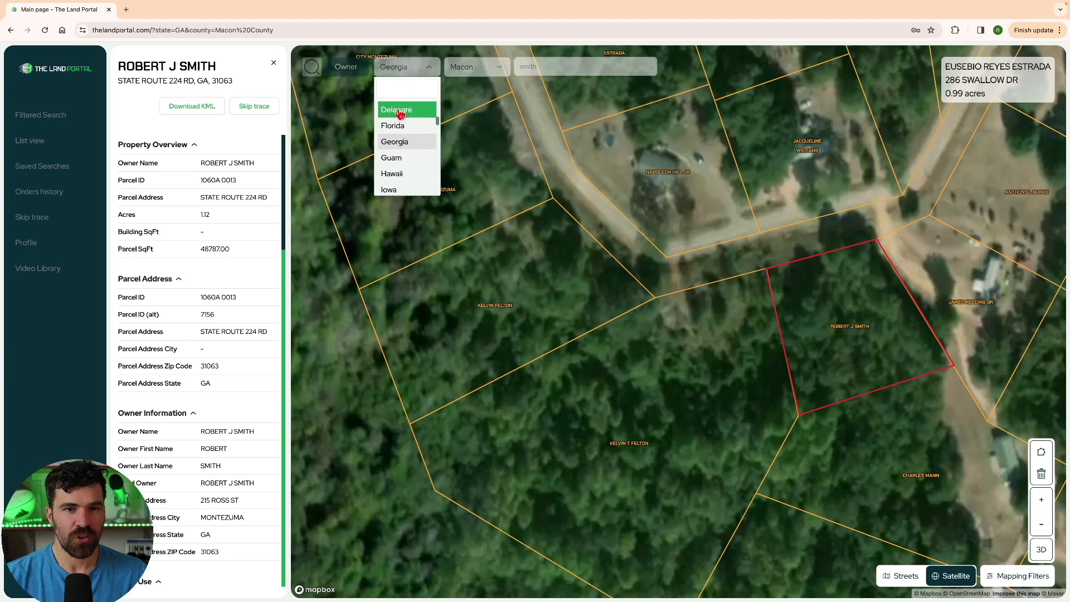
left_click(588, 66)
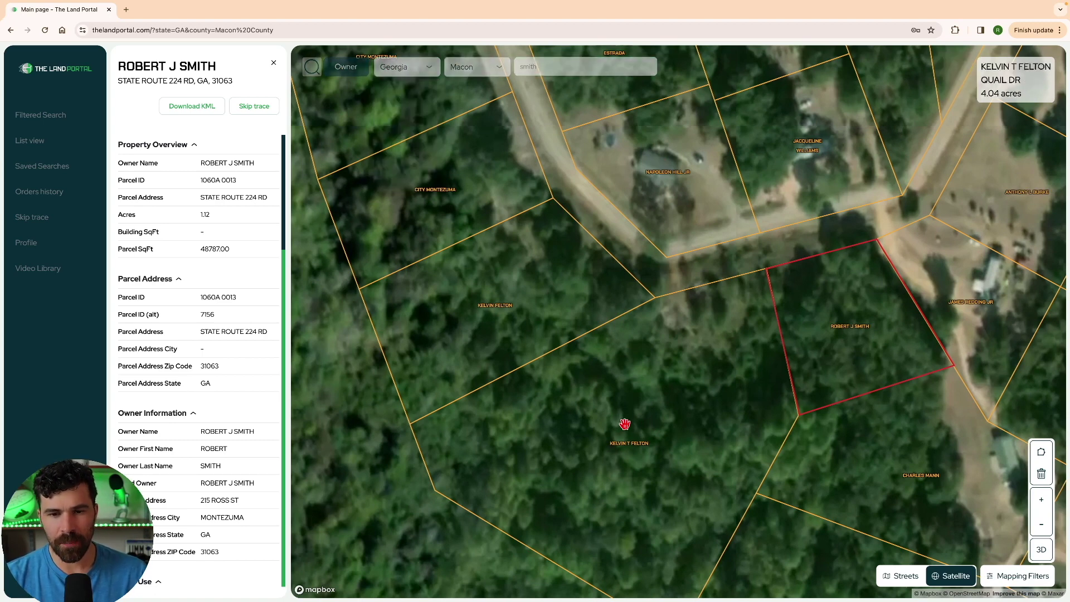
- Copy the parcel ID of the large parcel adjoining the highlighted one to the southwest, and open the airport parcel
left_click(642, 428)
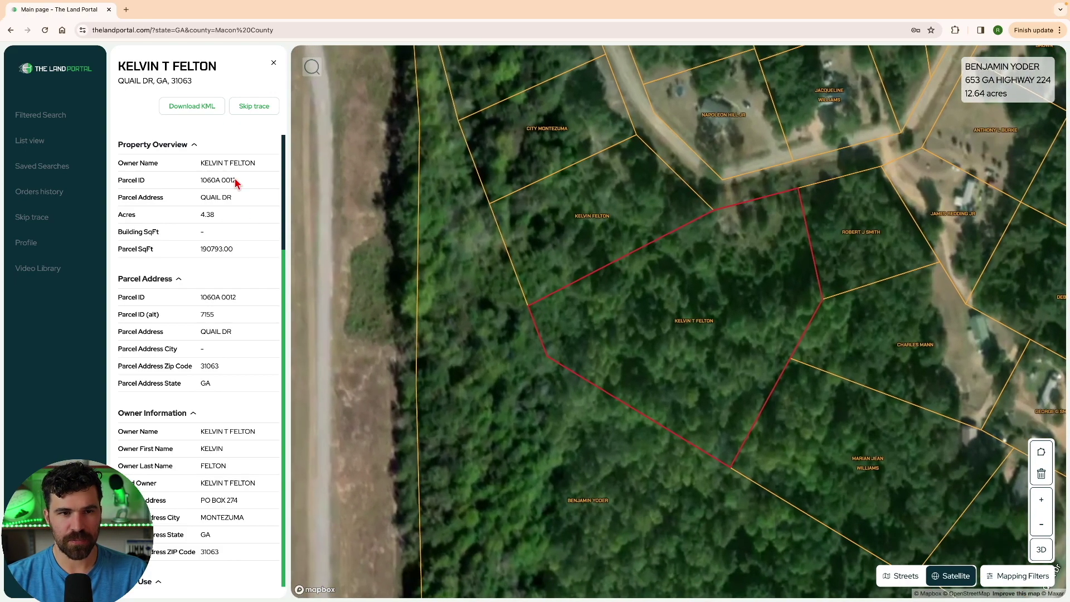
triple_click(234, 182)
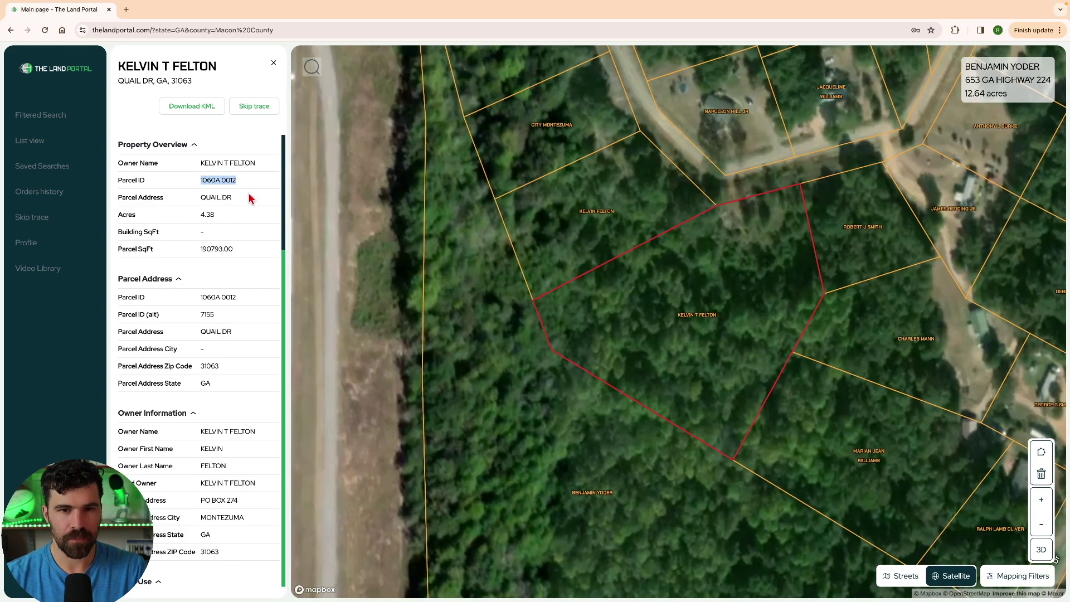
scroll(496, 236, "down", 5)
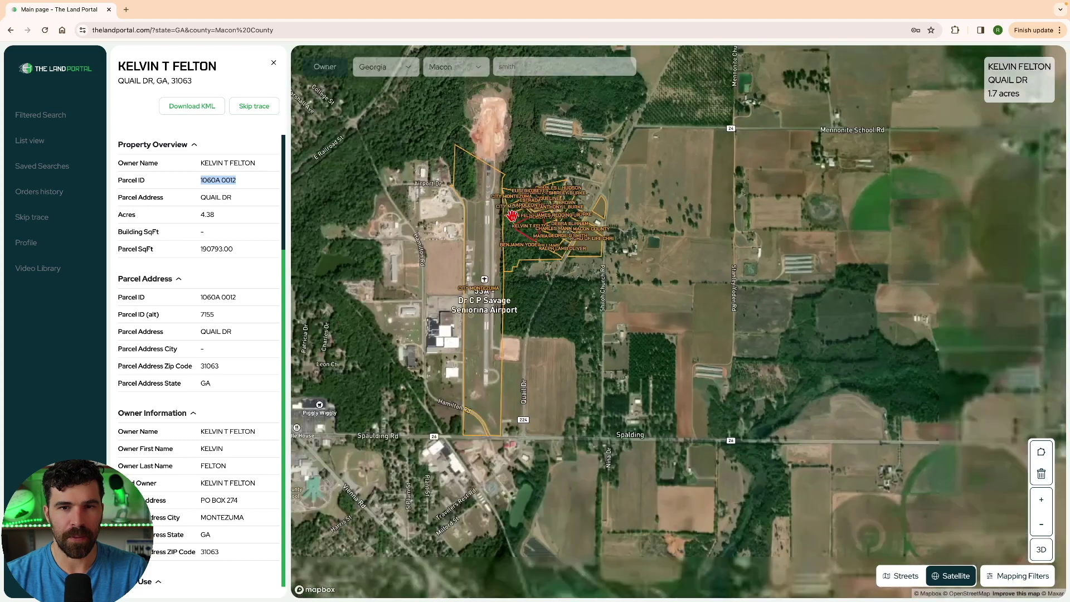
scroll(446, 251, "up", 3)
left_click(435, 259)
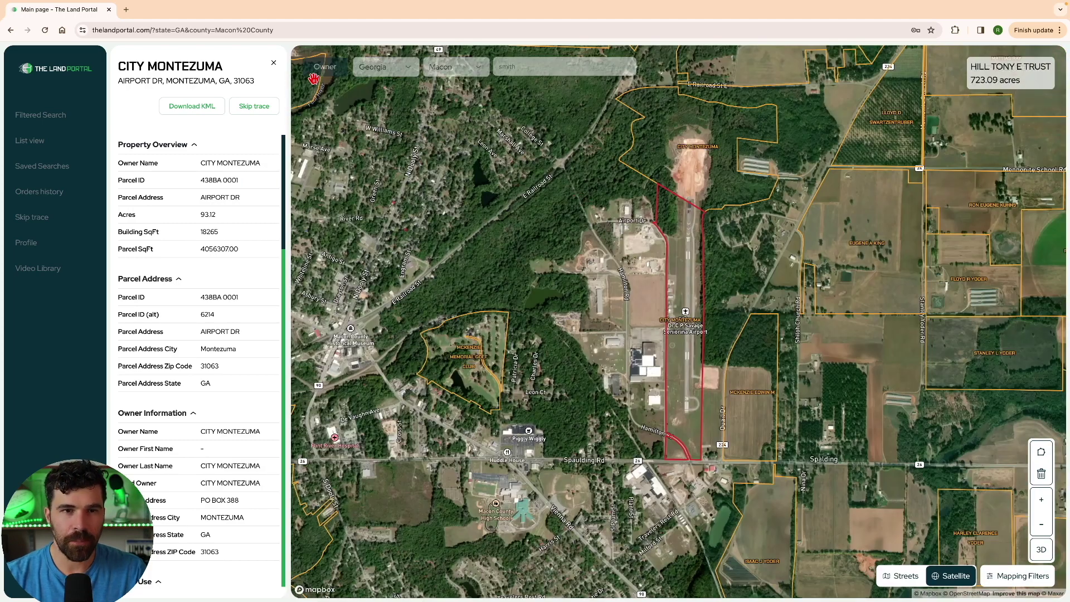
- Search by APN in Georgia's Macon county for parcel 1060A 0012 and open the matching parcel
left_click(337, 67)
left_click(329, 116)
left_click(383, 67)
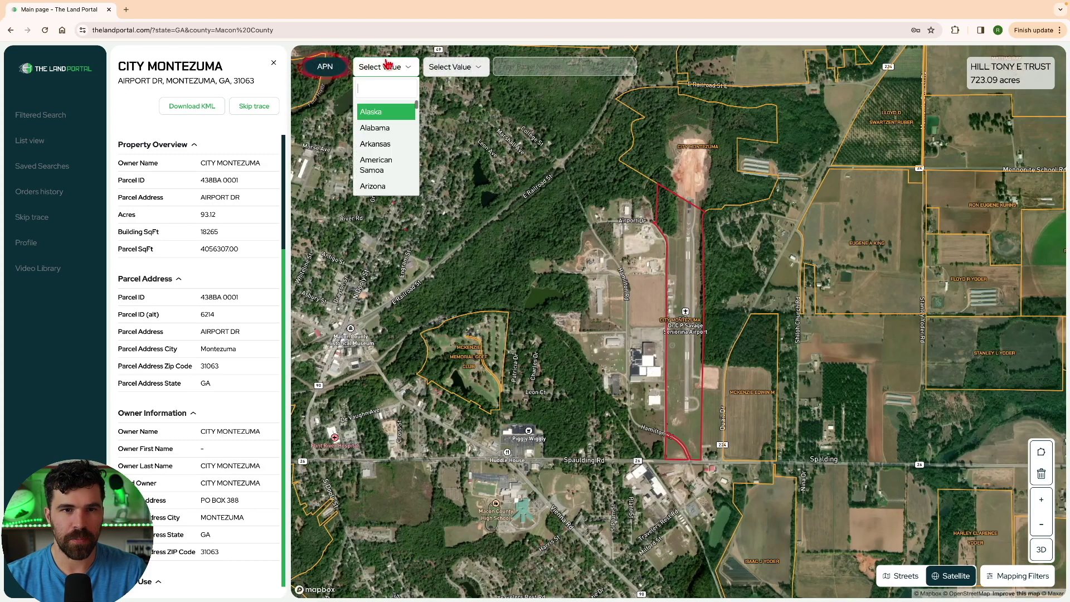
type("geo")
key("Return")
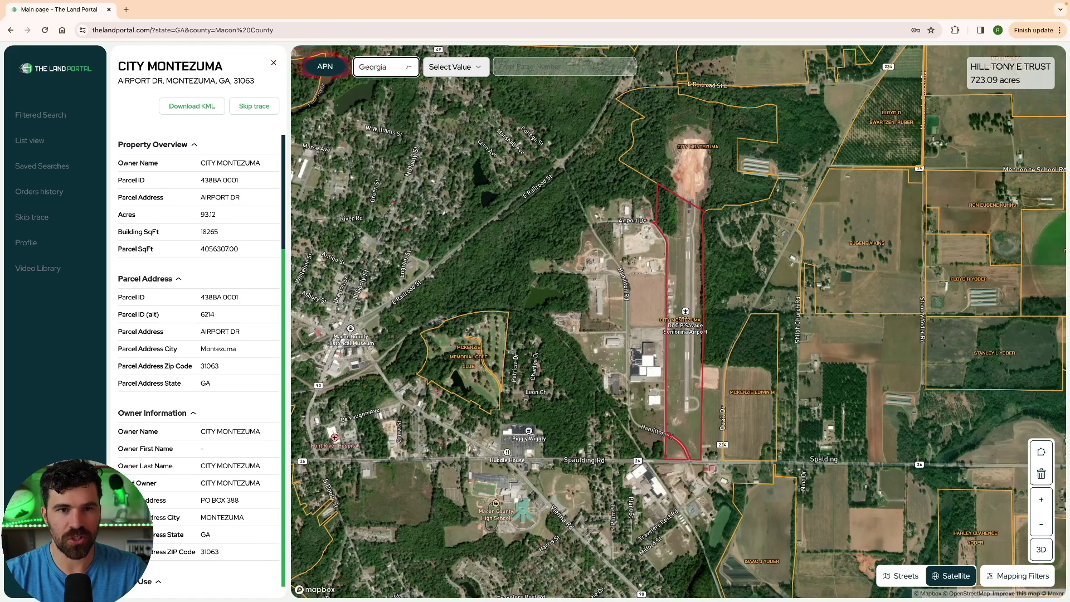
type("mac")
key("Return")
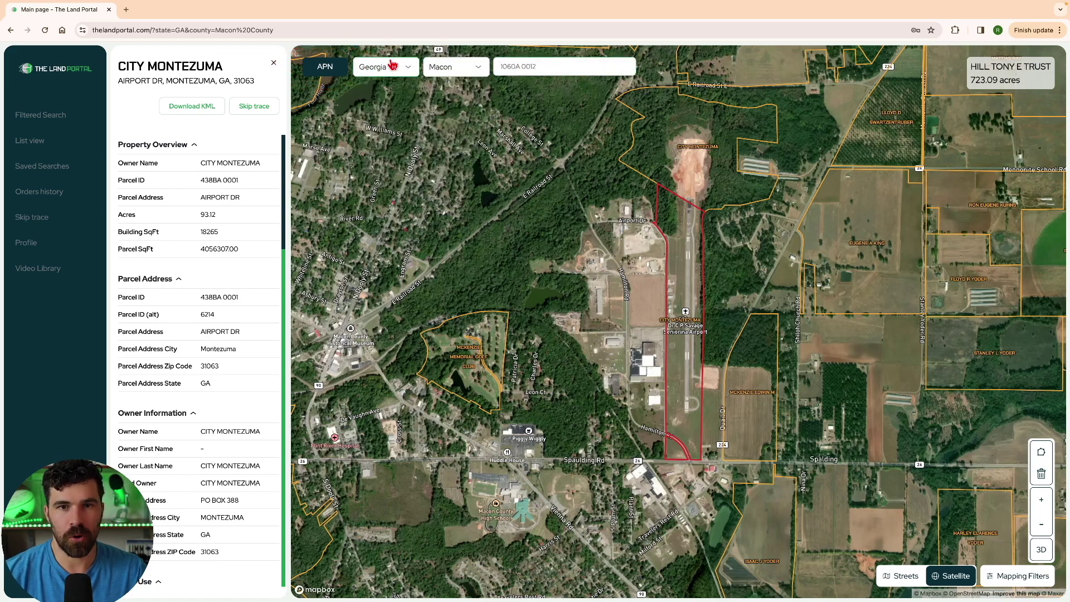
type("1060A 0012")
left_click(417, 90)
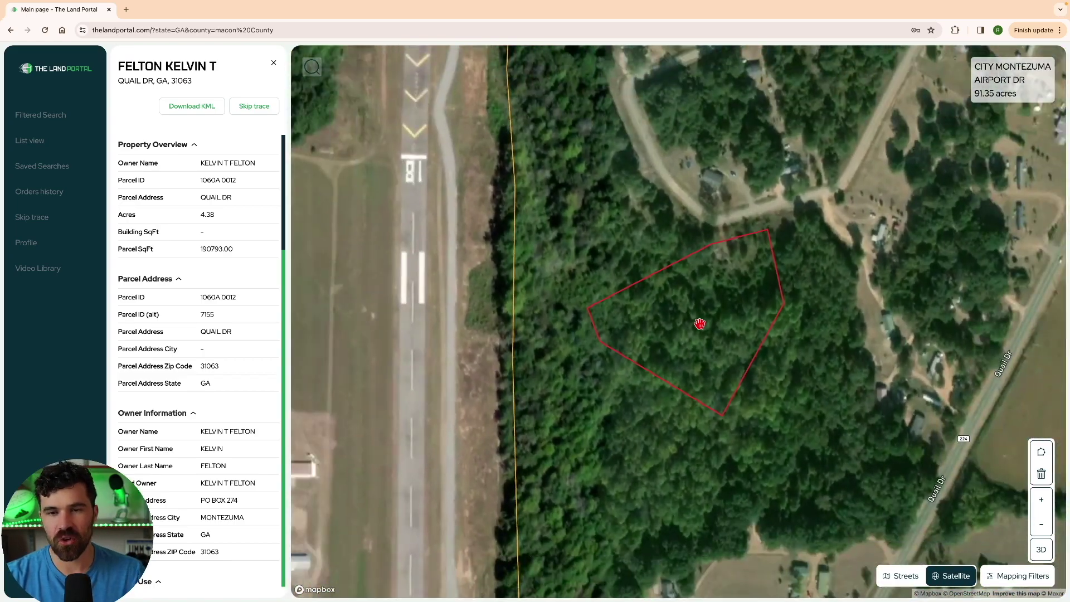
left_click_drag(700, 323, 633, 323)
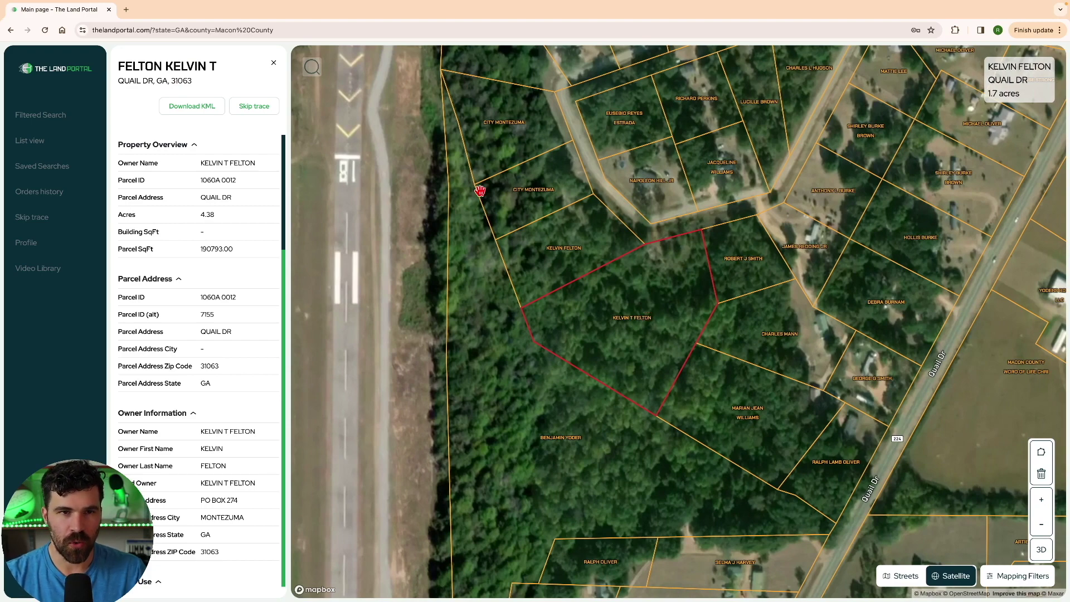
- Search by Lat/long for latitude 38 and longitude -75, and look over the coast and inland Virginia around it
left_click(313, 69)
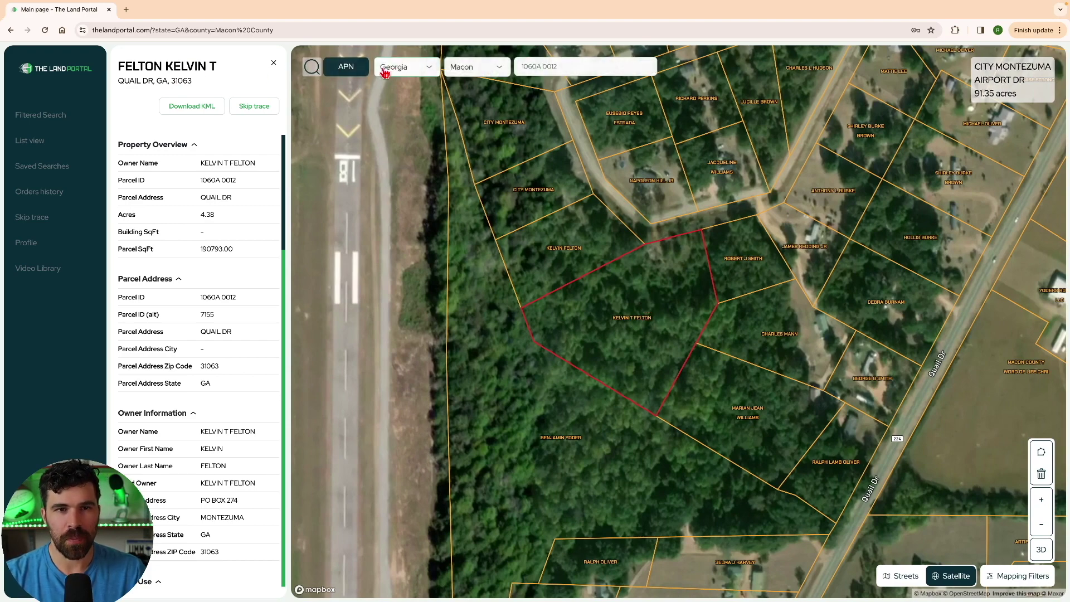
left_click(336, 66)
left_click(341, 152)
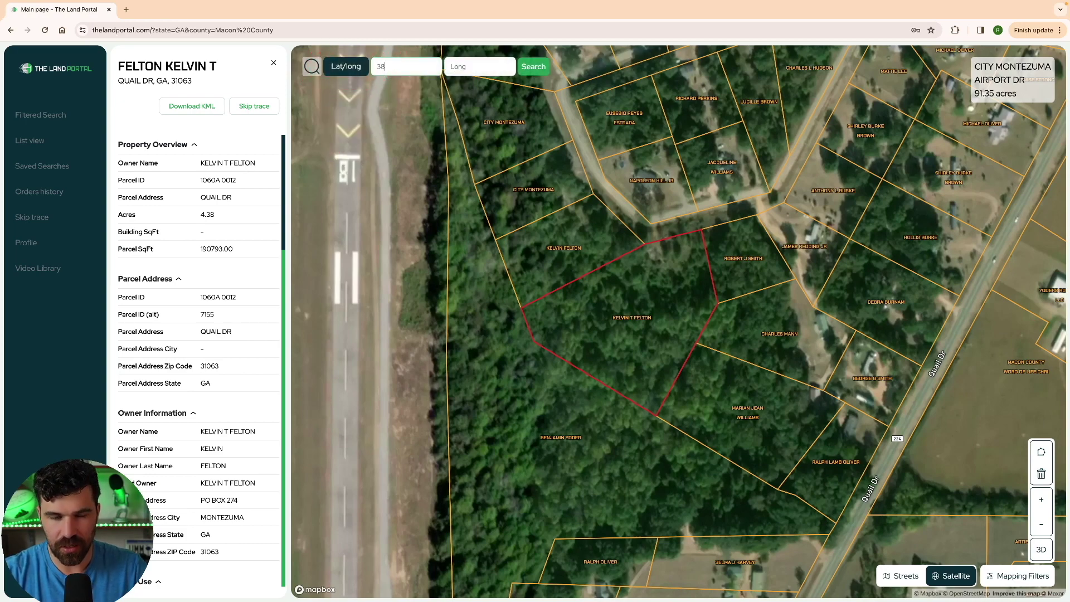
left_click(530, 67)
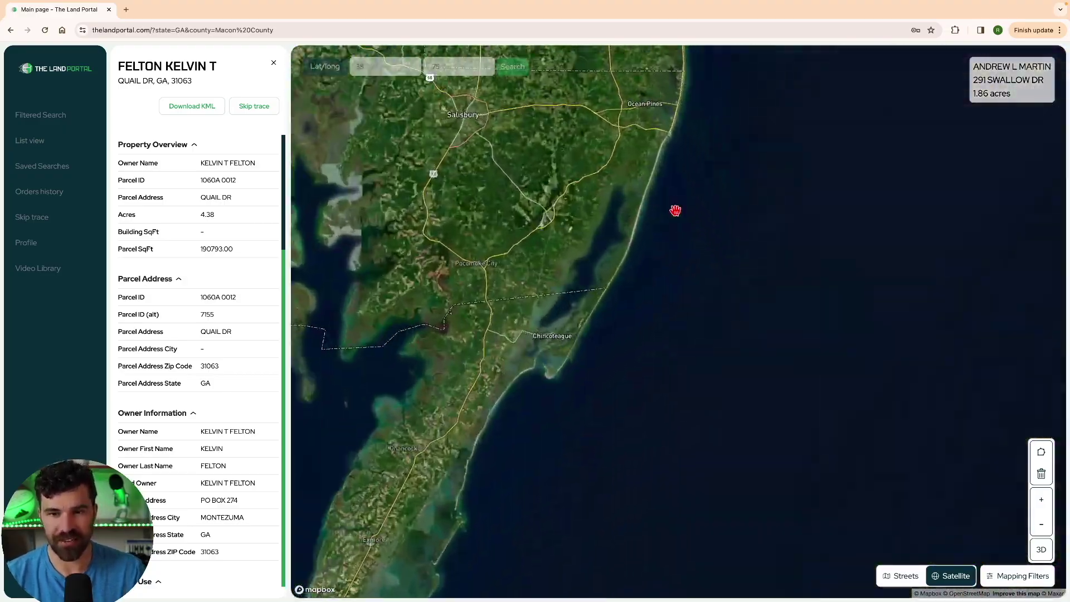
scroll(597, 288, "down", 5)
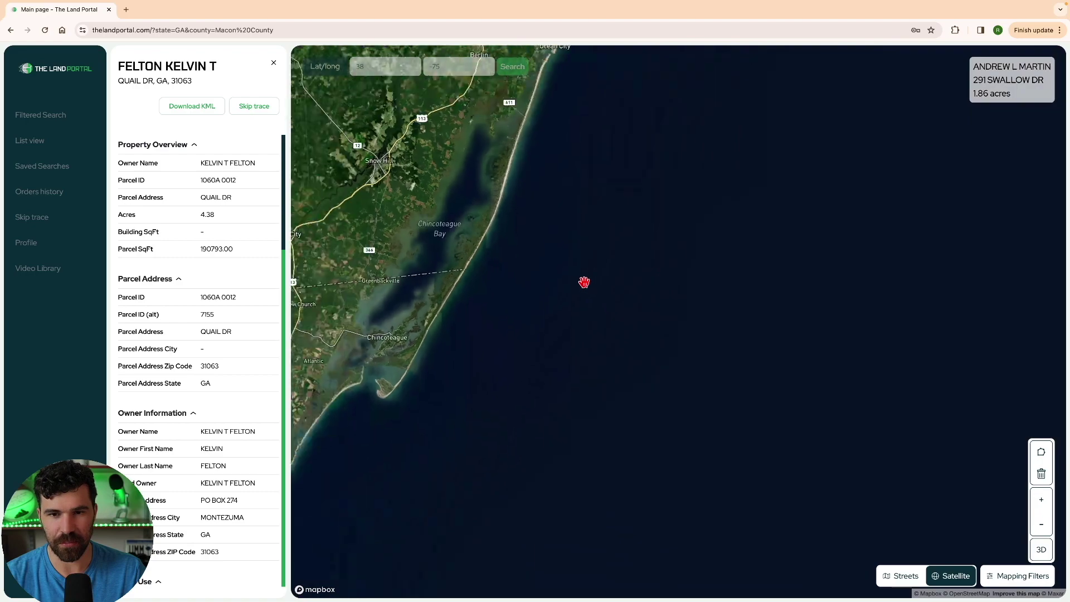
scroll(534, 347, "up", 3)
scroll(534, 347, "up", 10)
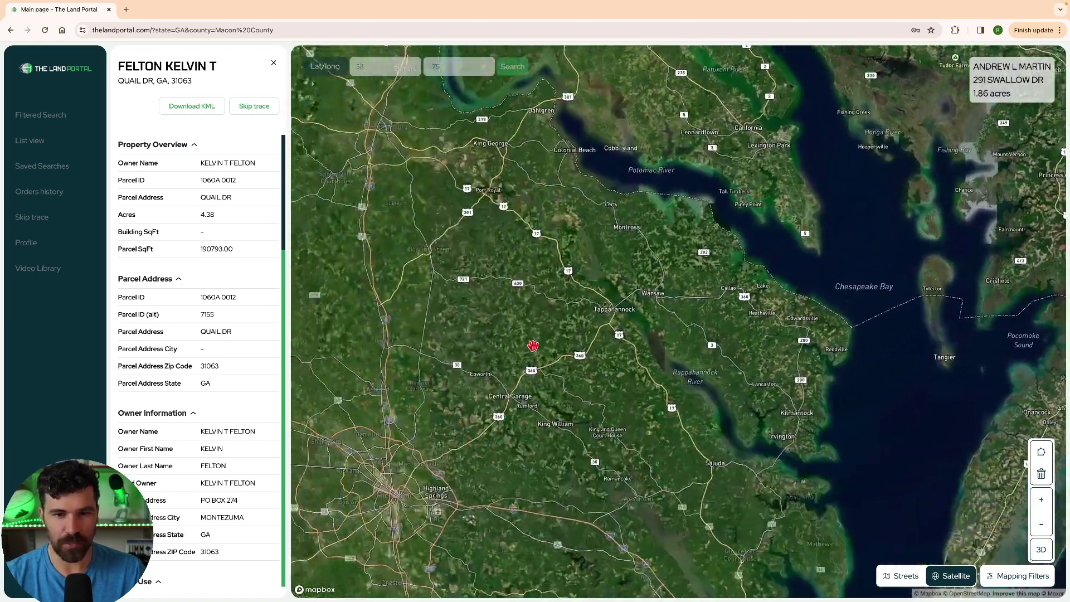
scroll(601, 294, "down", 10)
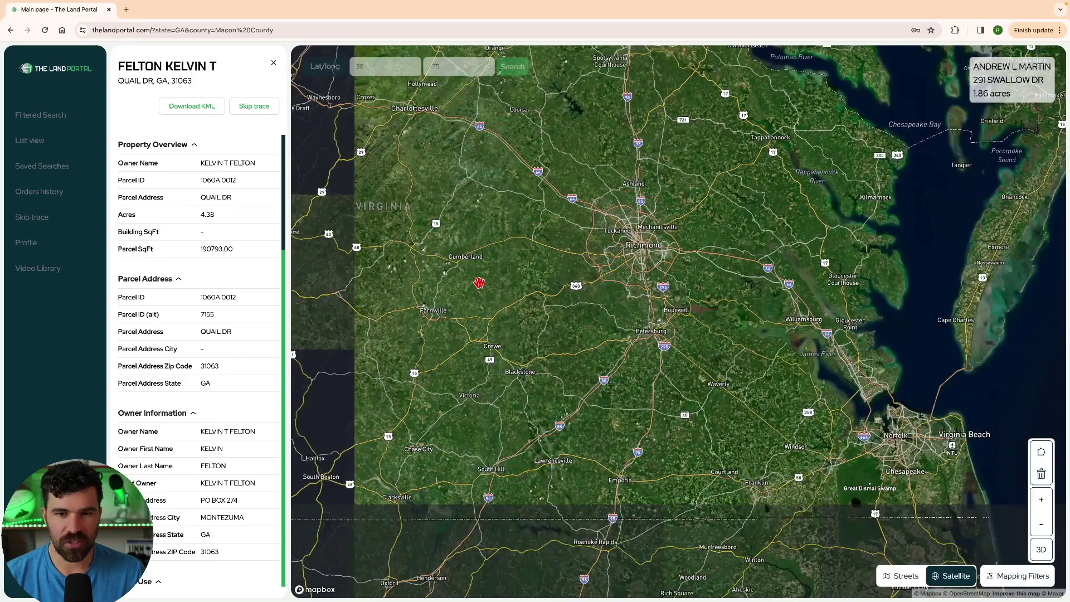
left_click_drag(480, 283, 622, 269)
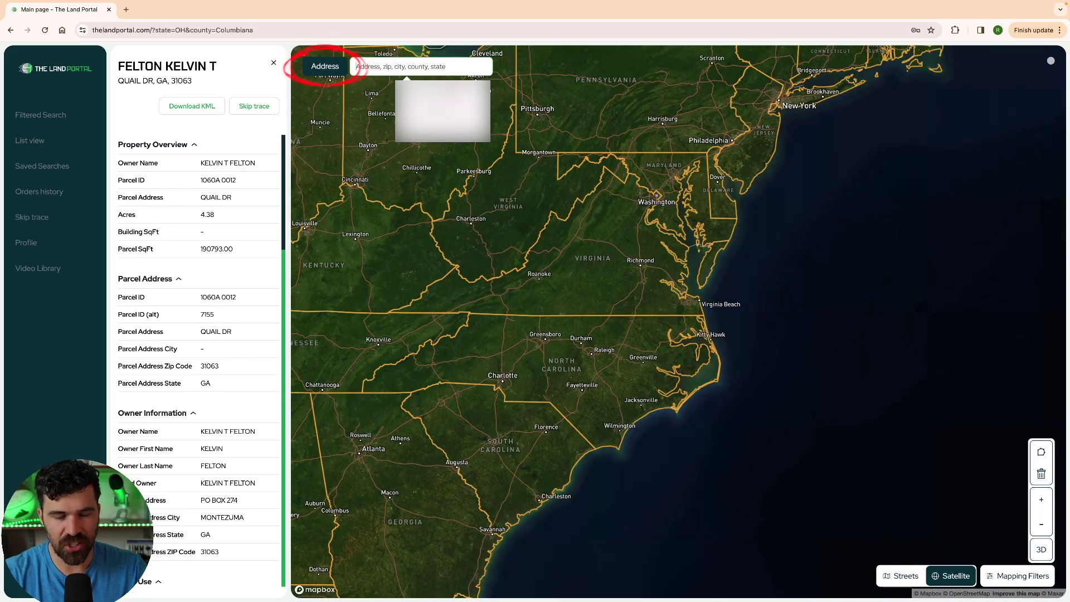
- Search by Address for "smith" and open Smith County, Mississippi, on the map
type("smith")
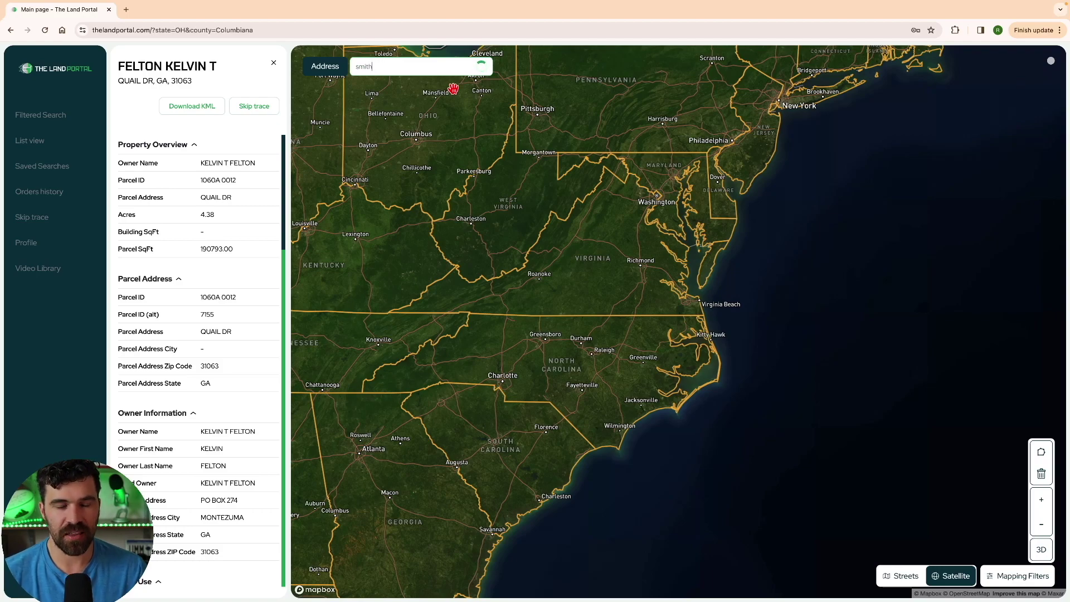
left_click(416, 90)
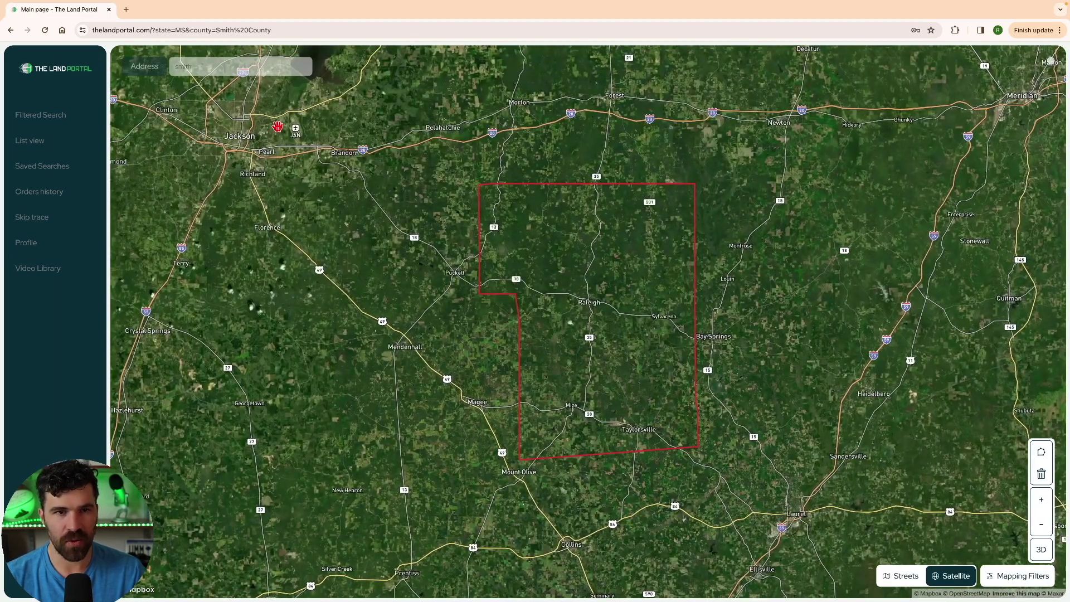
- Search by Address for "1 smith" and open the first suggested property, in Wayne County, Ohio
left_click(217, 70)
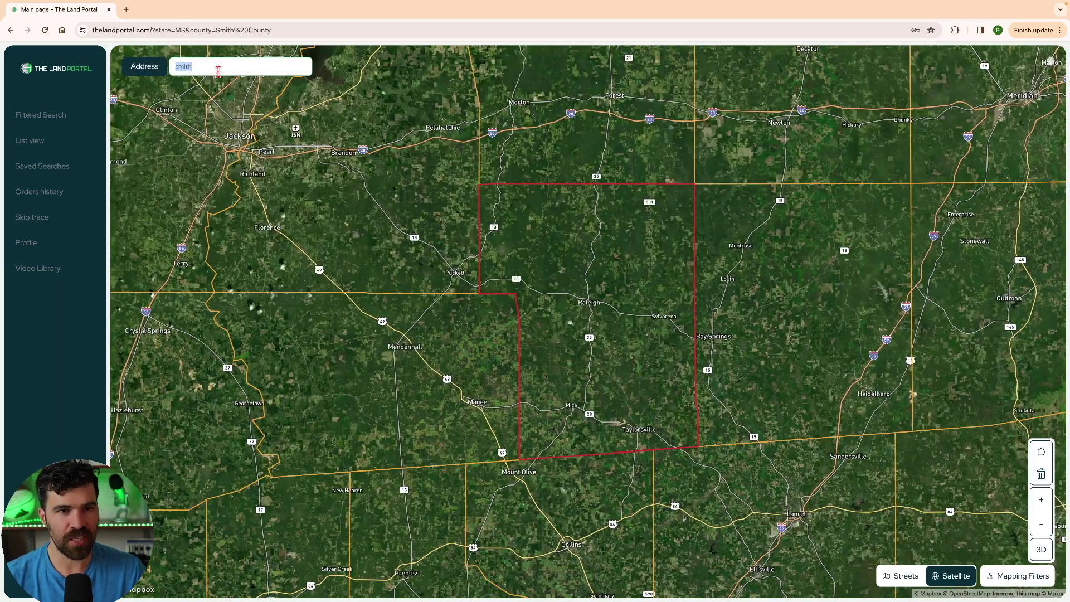
type("1 s")
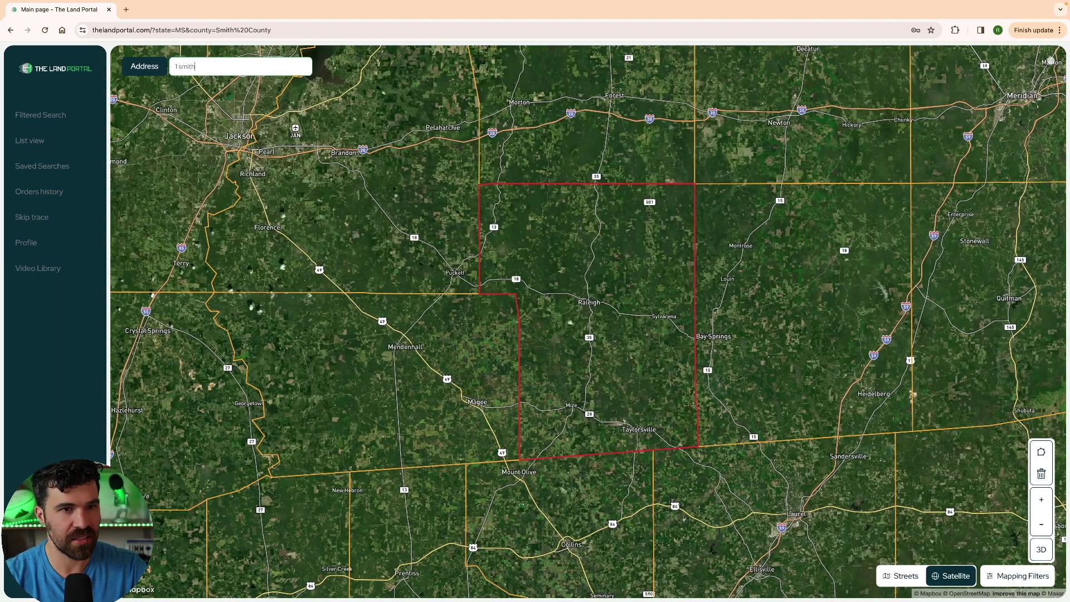
type("mith")
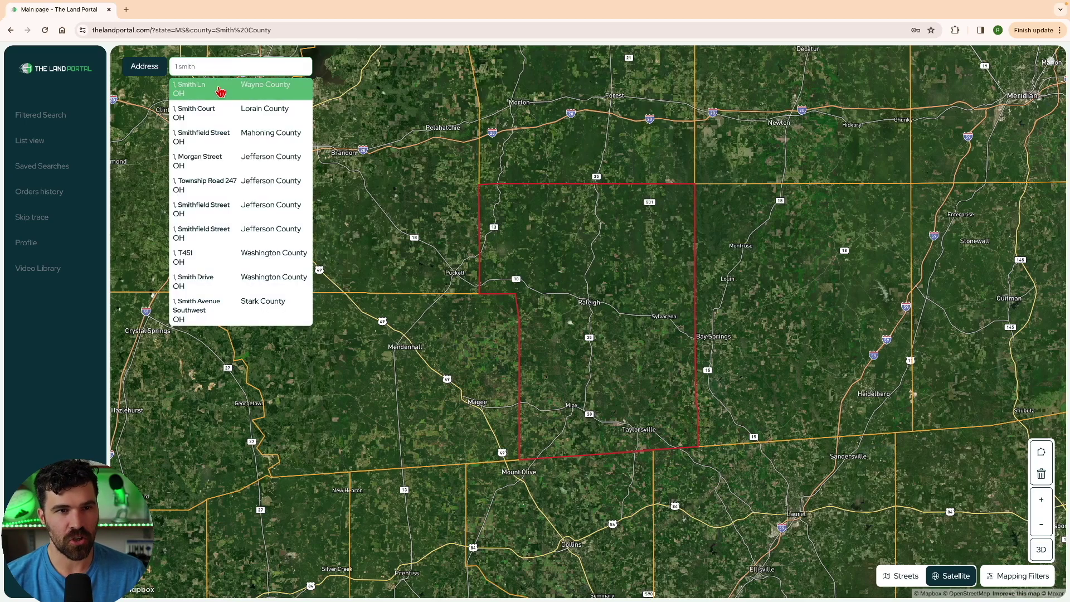
left_click(218, 87)
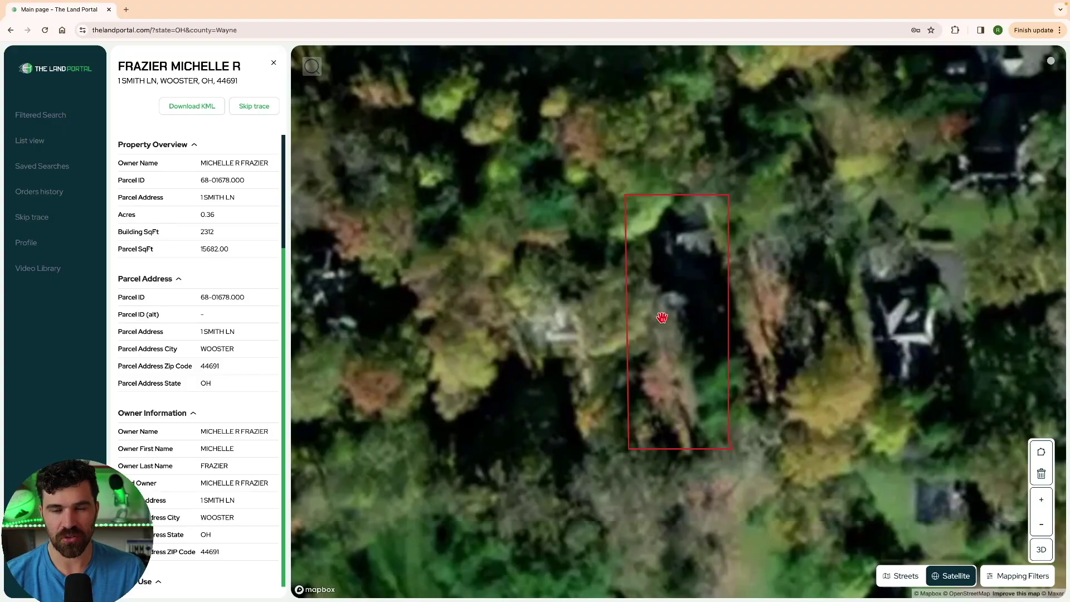
- Move the map from Wooster, Ohio, to Orange County, Florida, and display the mapping filters
scroll(662, 317, "down", 5)
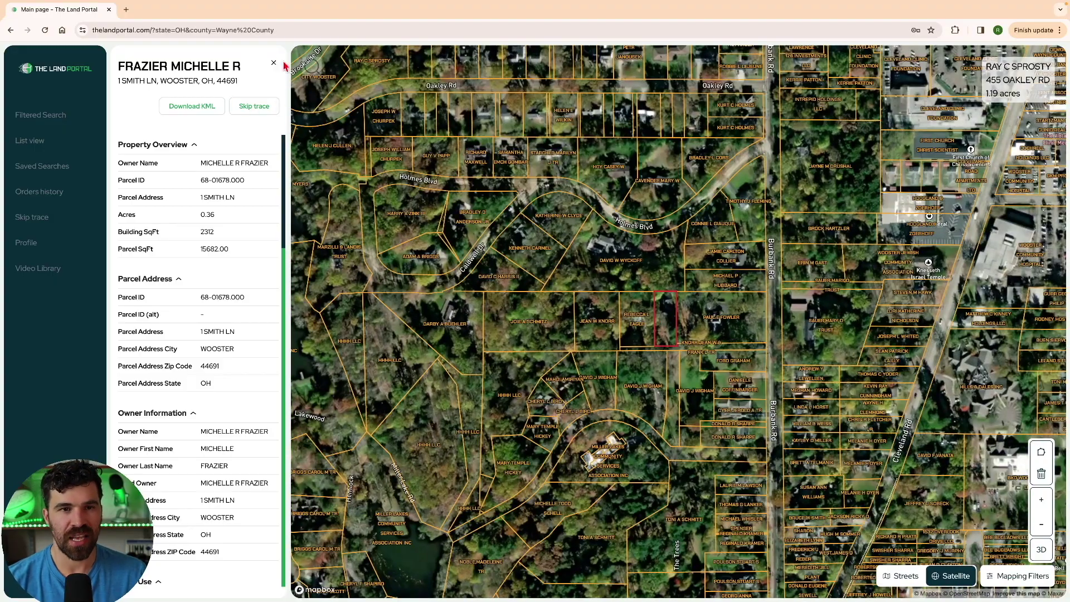
scroll(533, 253, "down", 10)
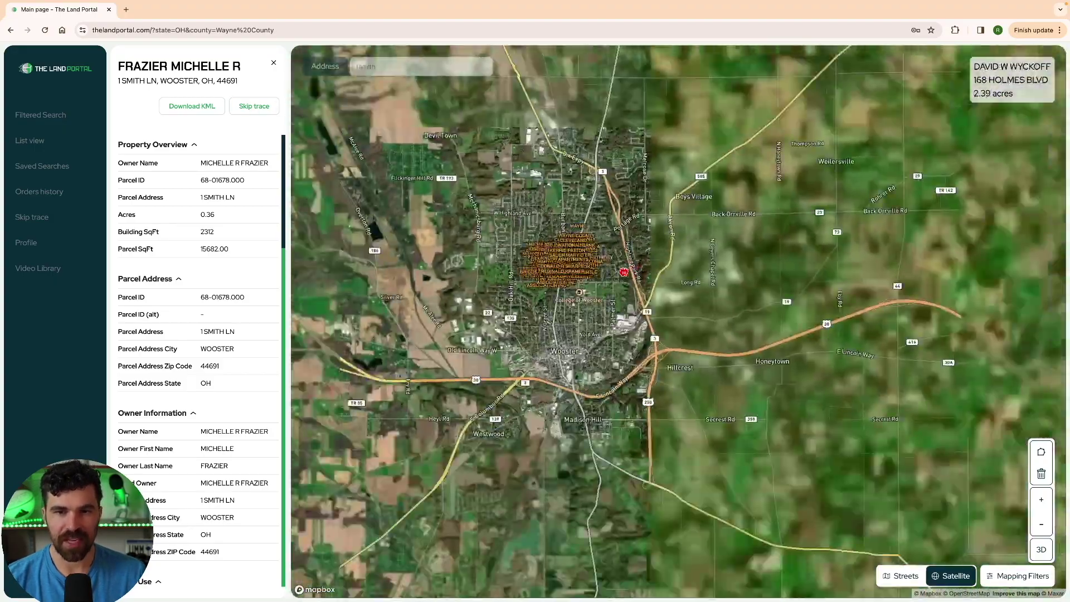
scroll(624, 272, "down", 10)
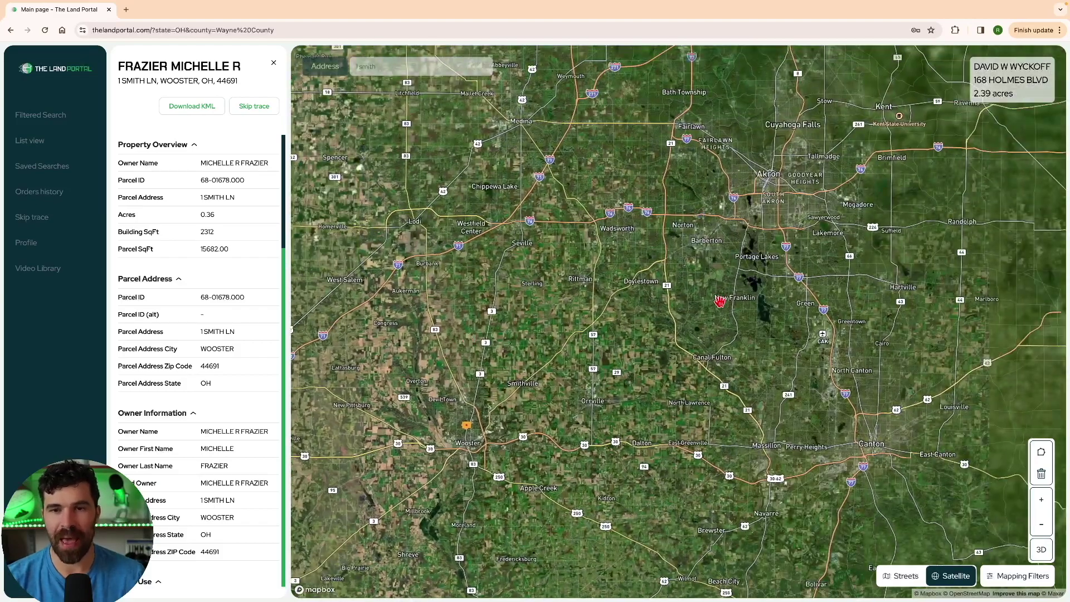
left_click_drag(720, 302, 507, 353)
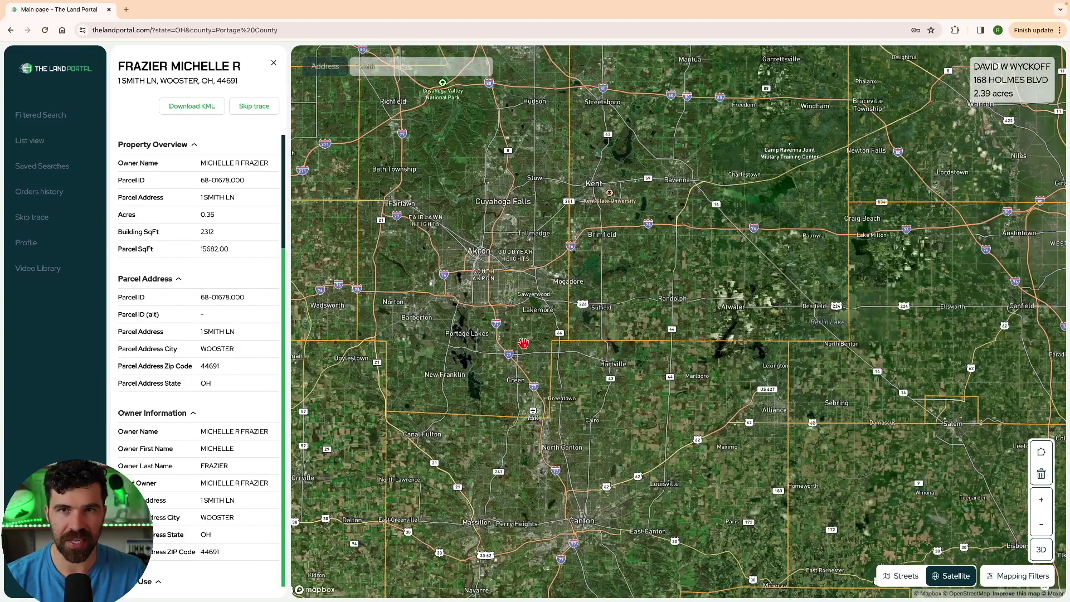
scroll(587, 374, "down", 10)
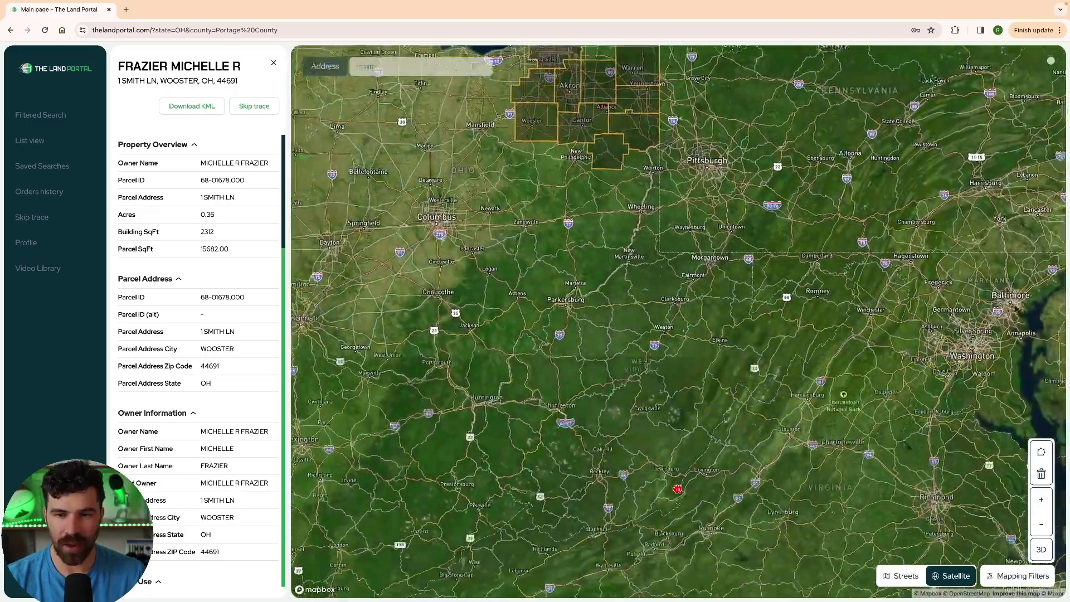
left_click_drag(677, 488, 602, 306)
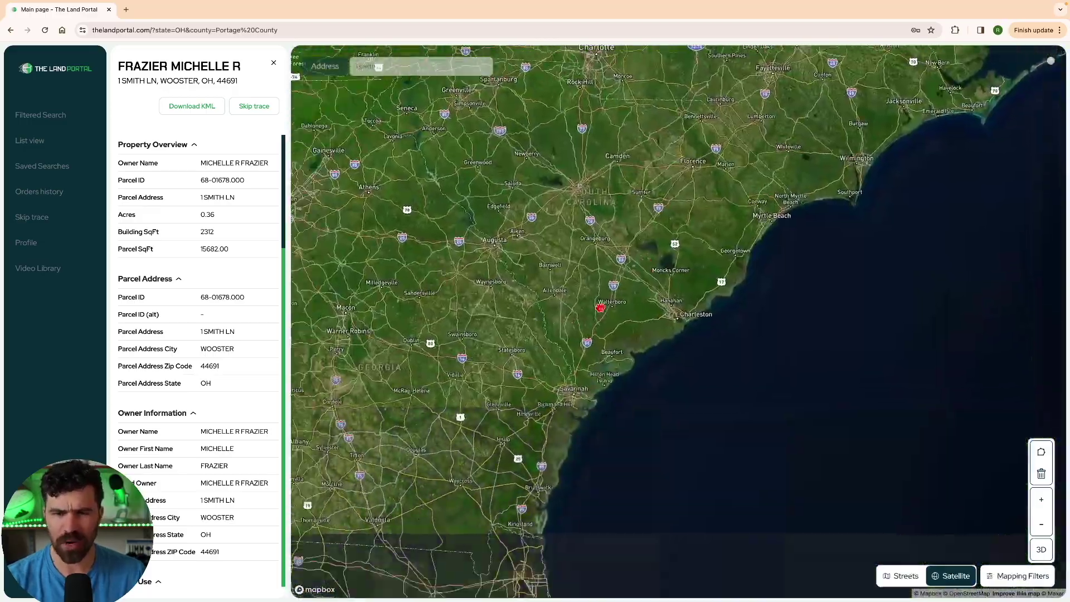
left_click_drag(578, 402, 633, 312)
scroll(692, 397, "up", 10)
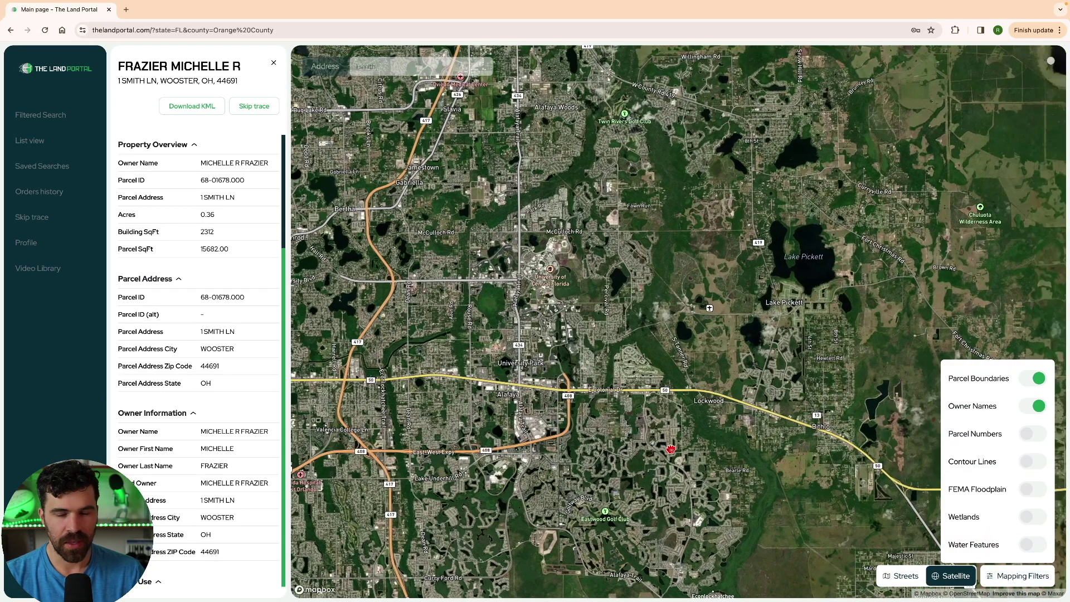
- View the labelled parcels around Congress St close up, and hide the owner names and parcel boundaries
left_click_drag(671, 449, 651, 447)
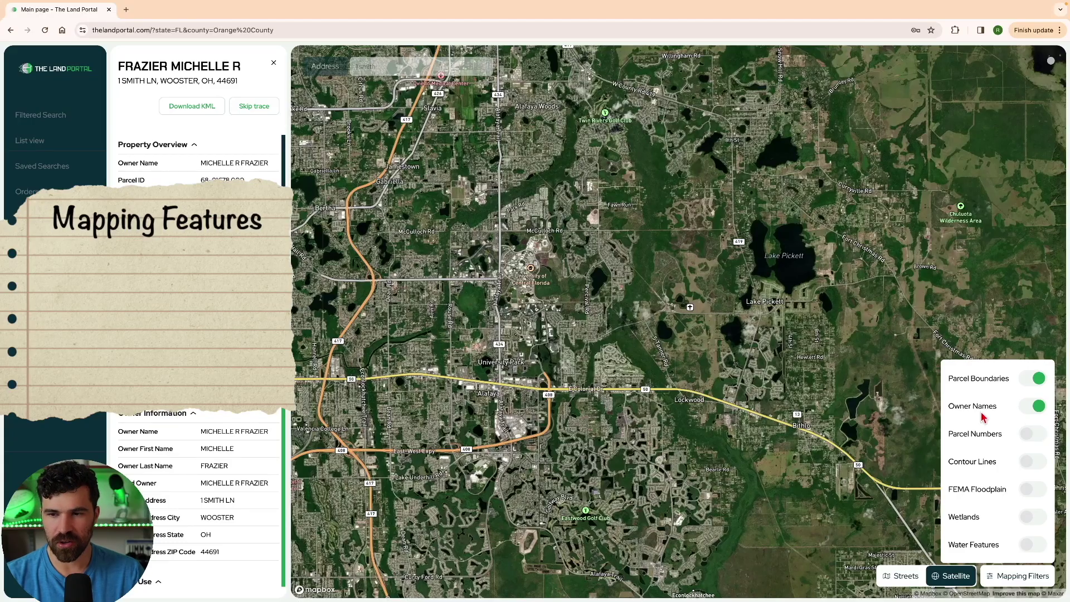
scroll(556, 381, "up", 5)
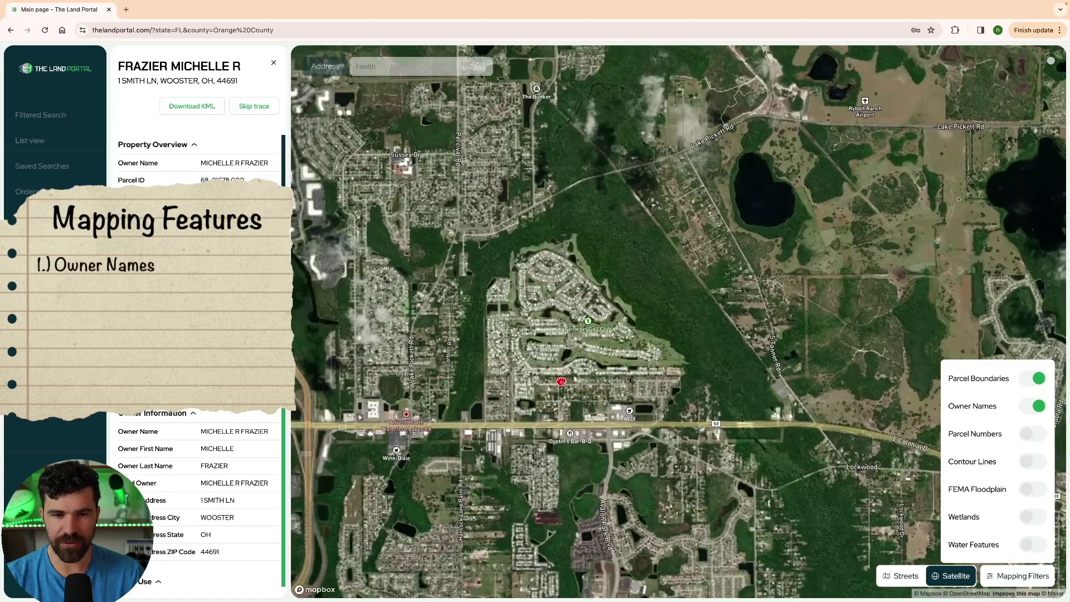
scroll(557, 382, "up", 5)
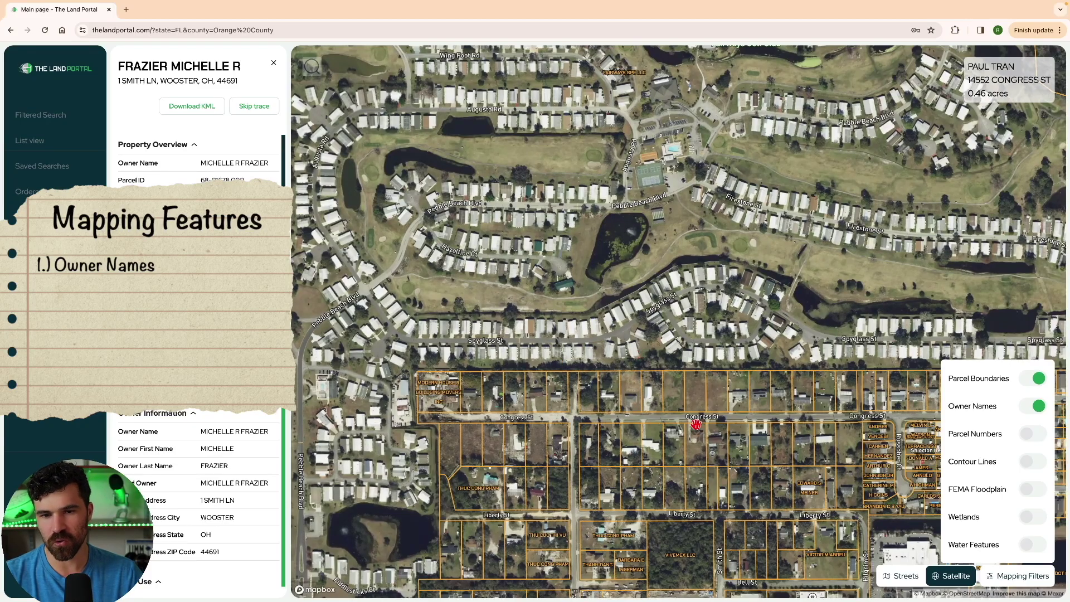
scroll(696, 424, "up", 3)
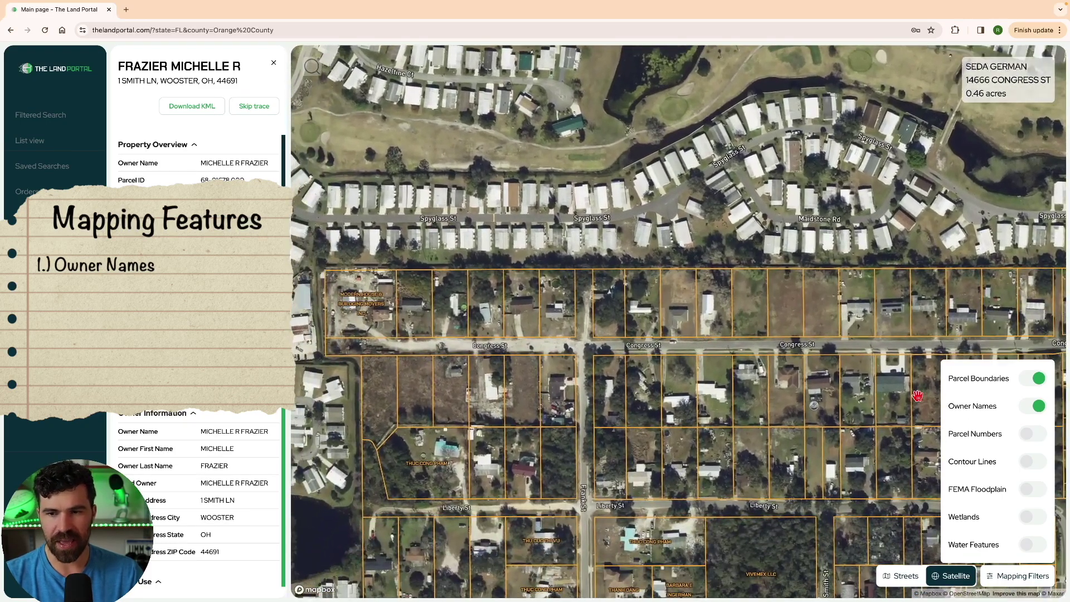
left_click_drag(662, 418, 767, 205)
left_click_drag(744, 479, 685, 449)
left_click(1038, 407)
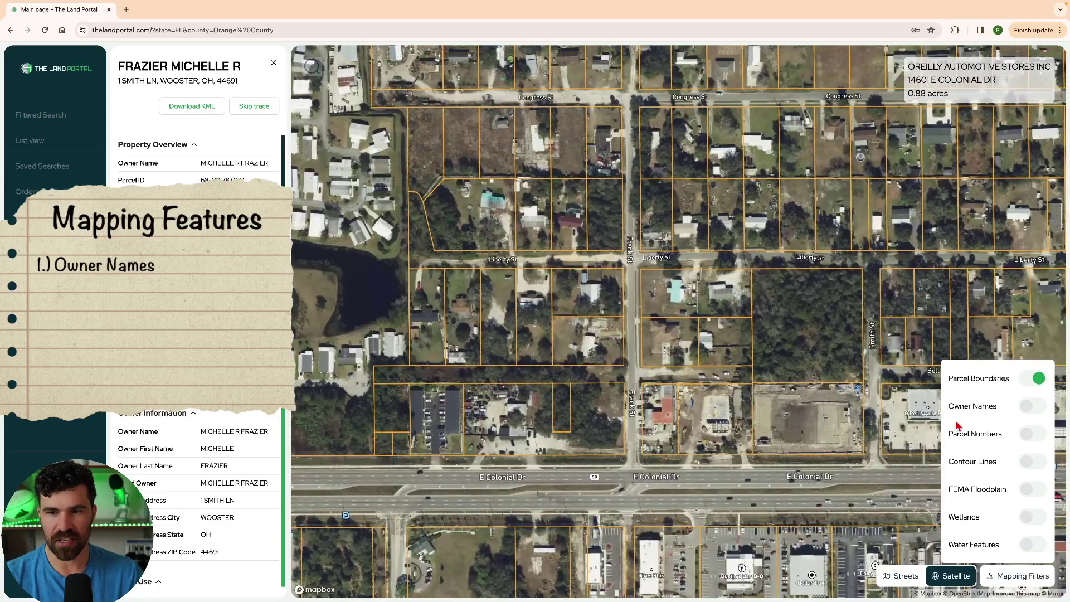
left_click(1031, 384)
- Show contour lines and examine the elevations around E Colonial Dr and Lake Pickett Rd
scroll(736, 457, "down", 5)
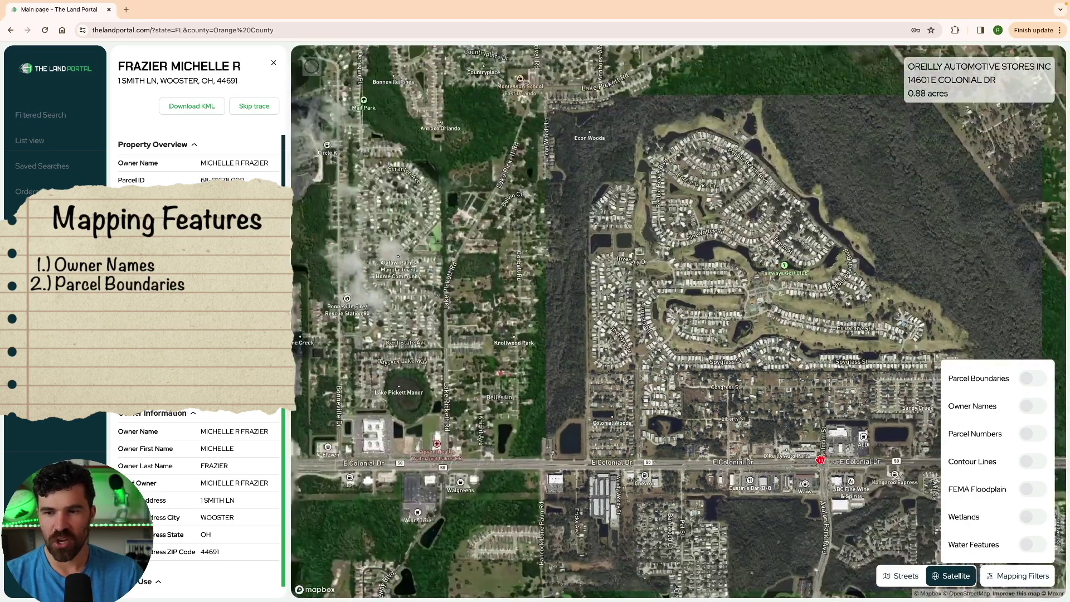
scroll(821, 460, "down", 5)
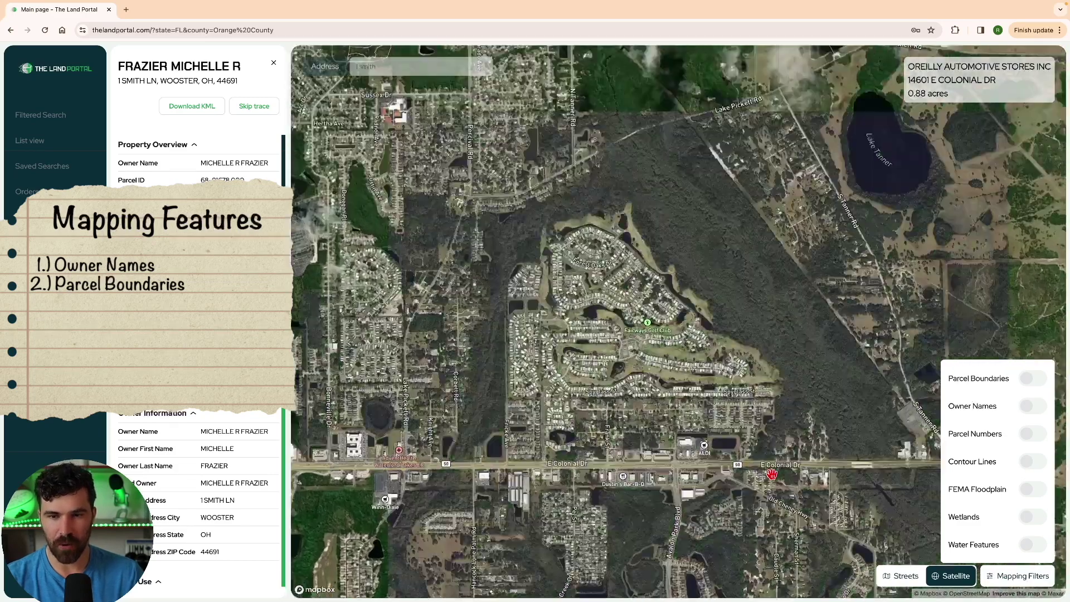
scroll(707, 479, "down", 2)
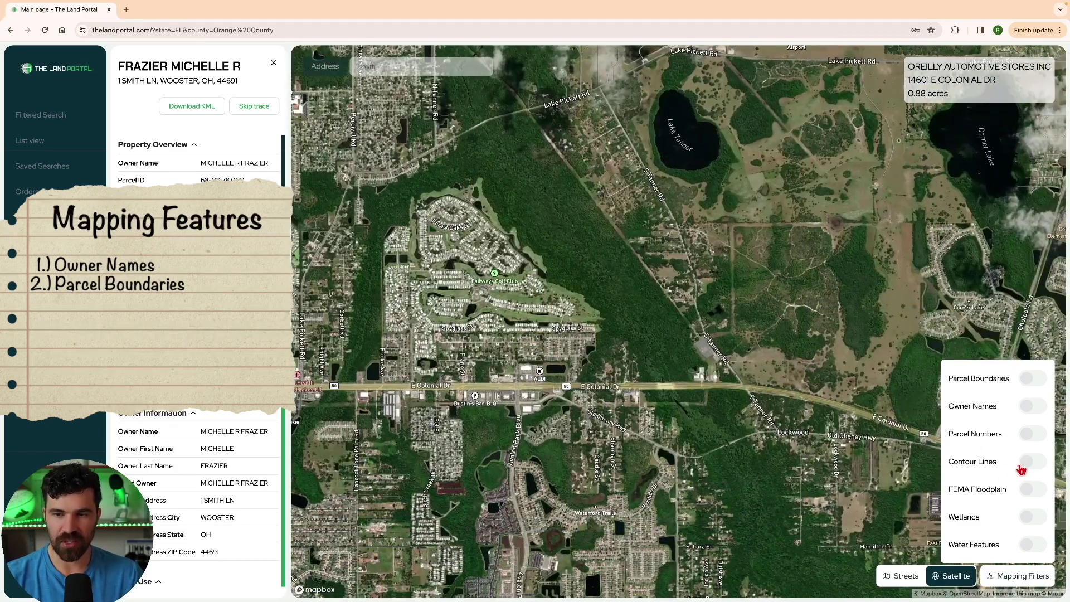
scroll(641, 351, "up", 5)
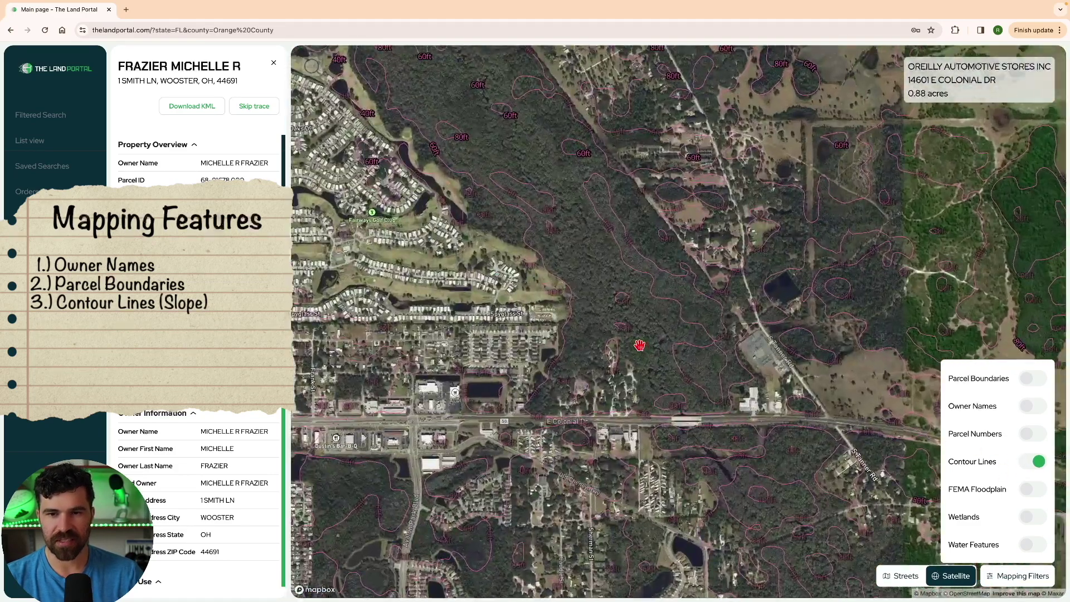
scroll(710, 357, "up", 2)
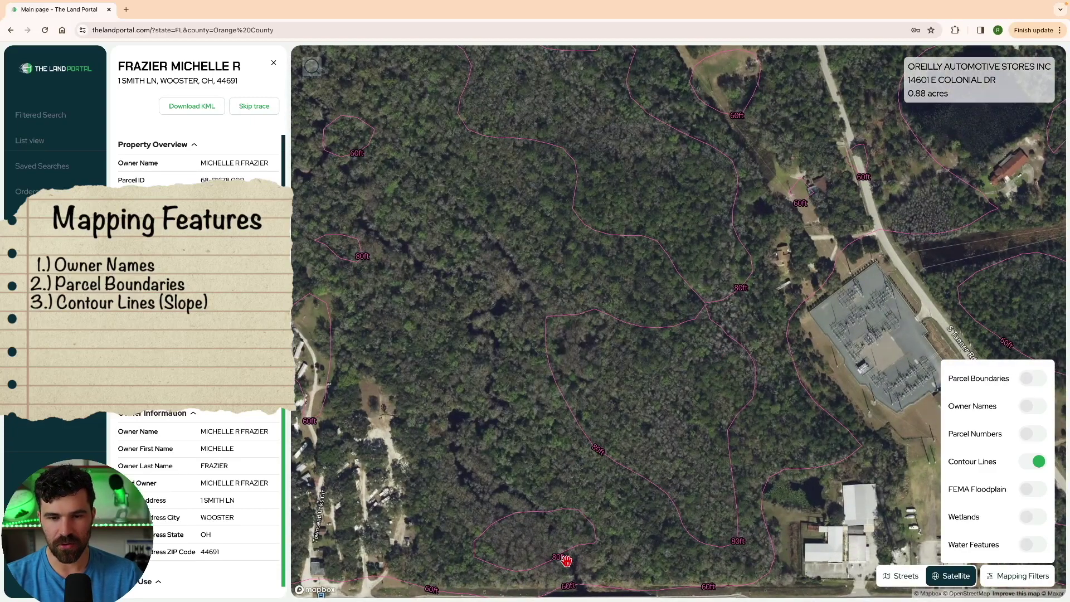
left_click_drag(565, 560, 574, 389)
left_click_drag(709, 461, 692, 360)
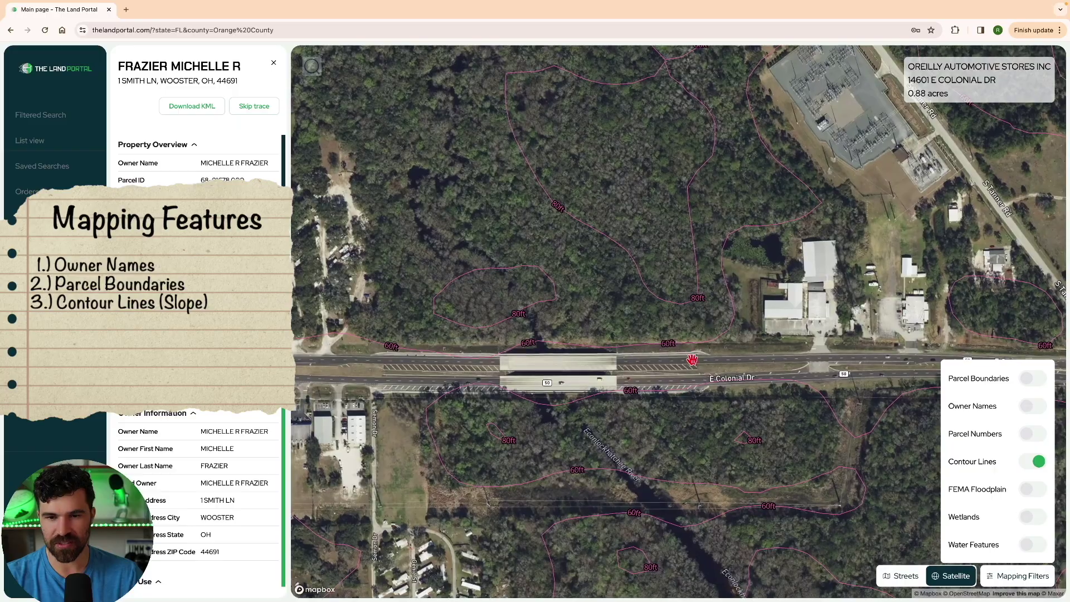
scroll(691, 359, "down", 5)
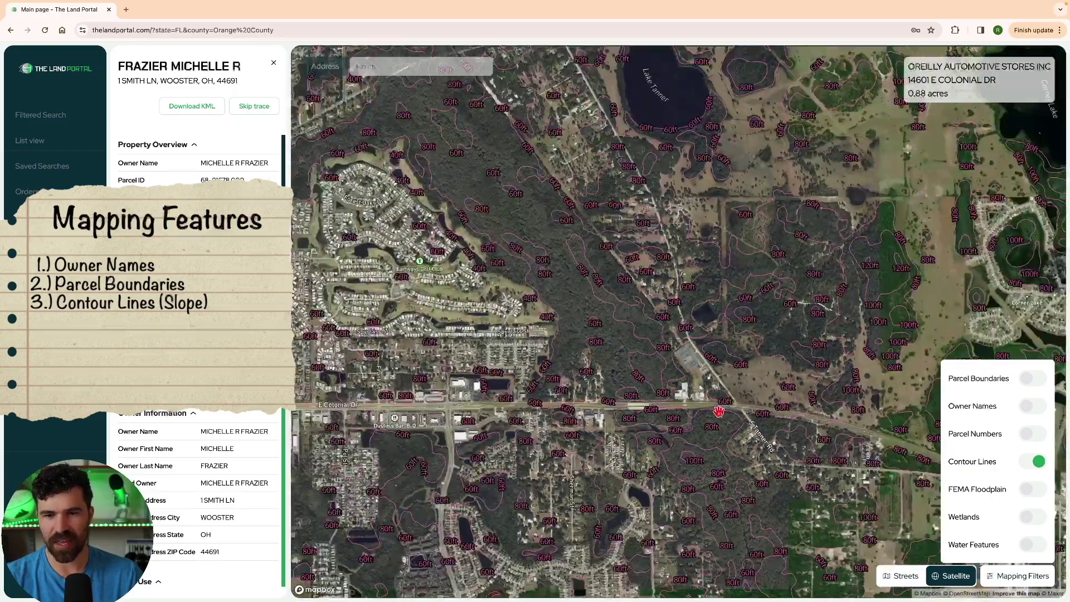
left_click_drag(365, 120, 604, 362)
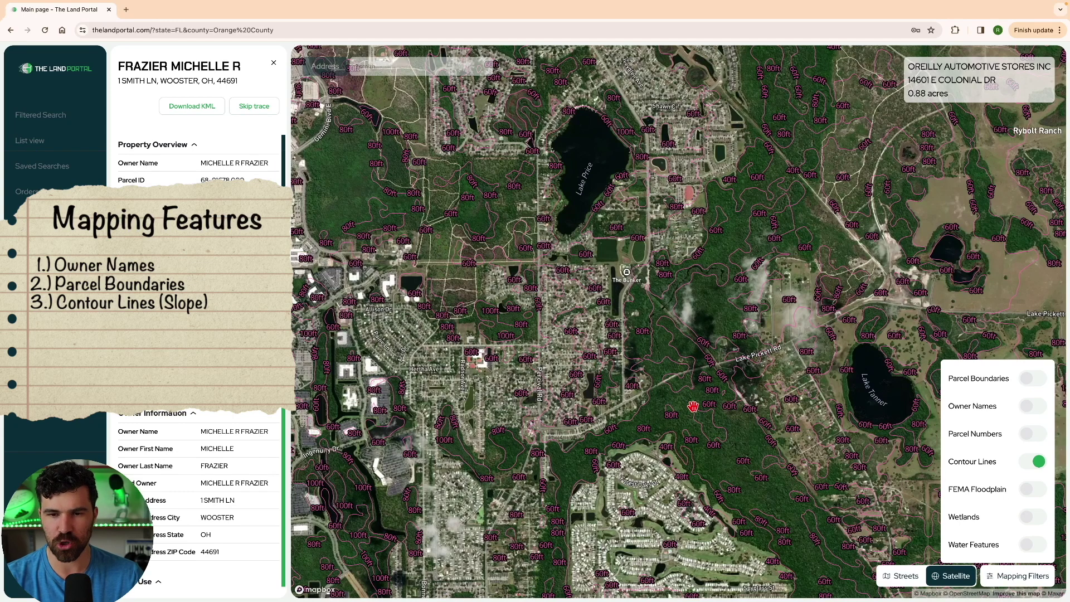
- Replace the contour lines with the FEMA Floodplain layer and inspect the flood zone details of the main and darker fringe areas
left_click(1038, 463)
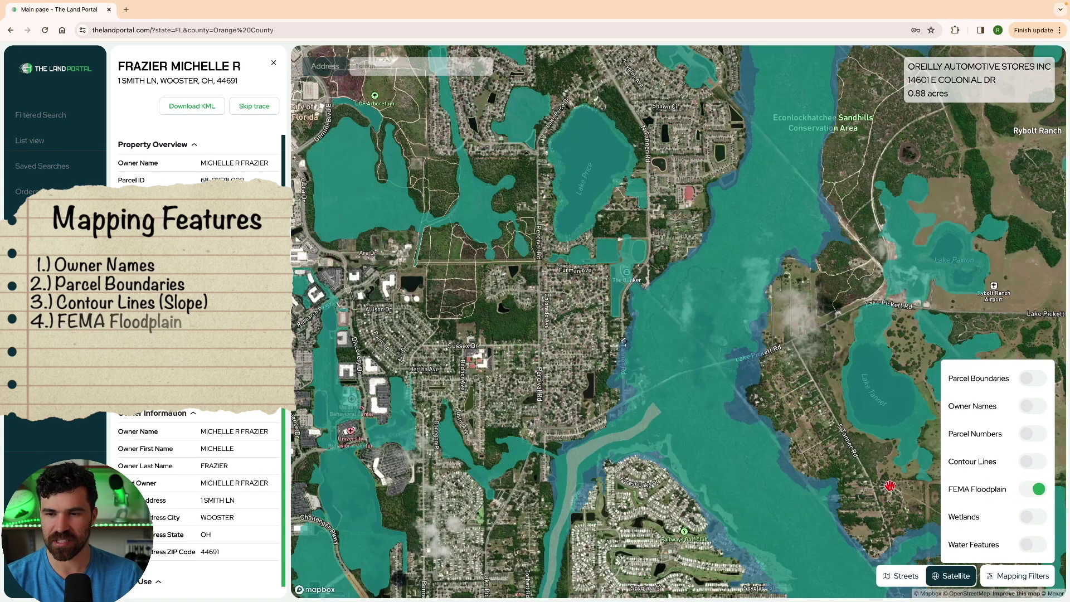
left_click_drag(768, 477, 676, 416)
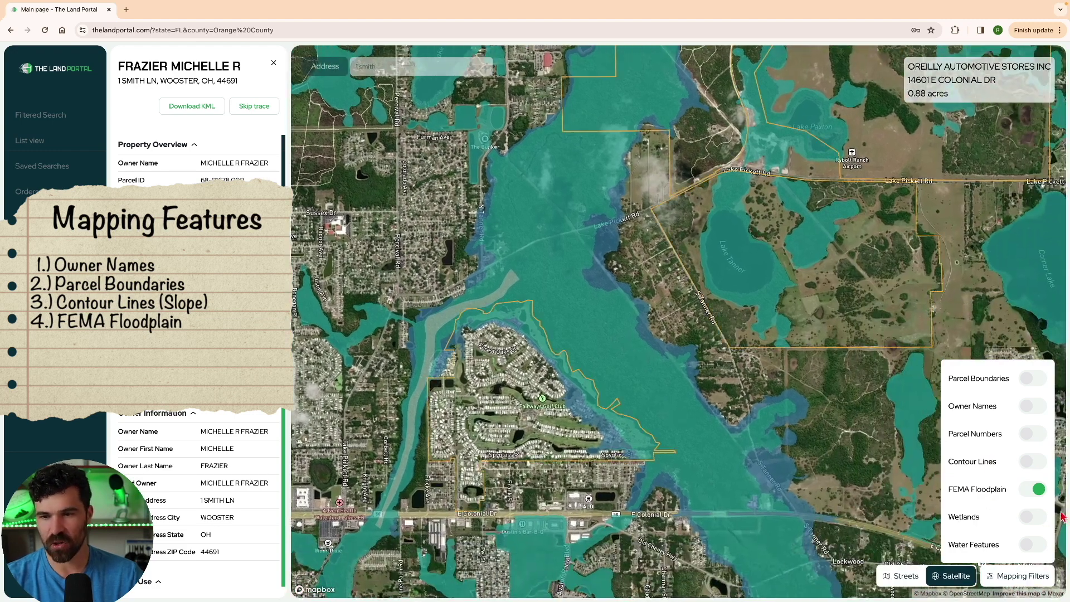
left_click(607, 362)
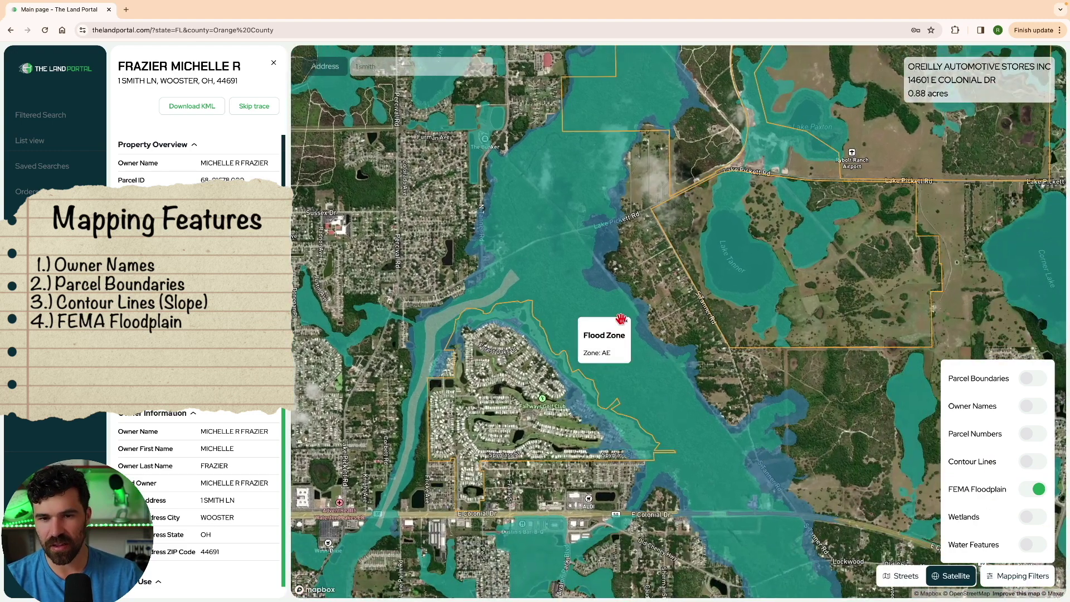
left_click(627, 323)
left_click(651, 336)
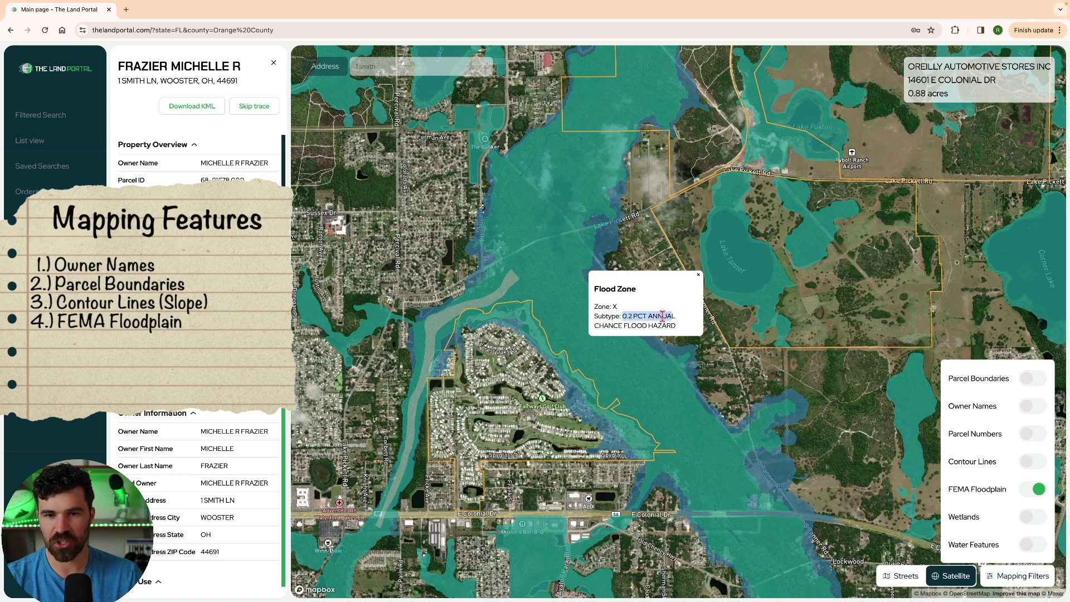
left_click(699, 275)
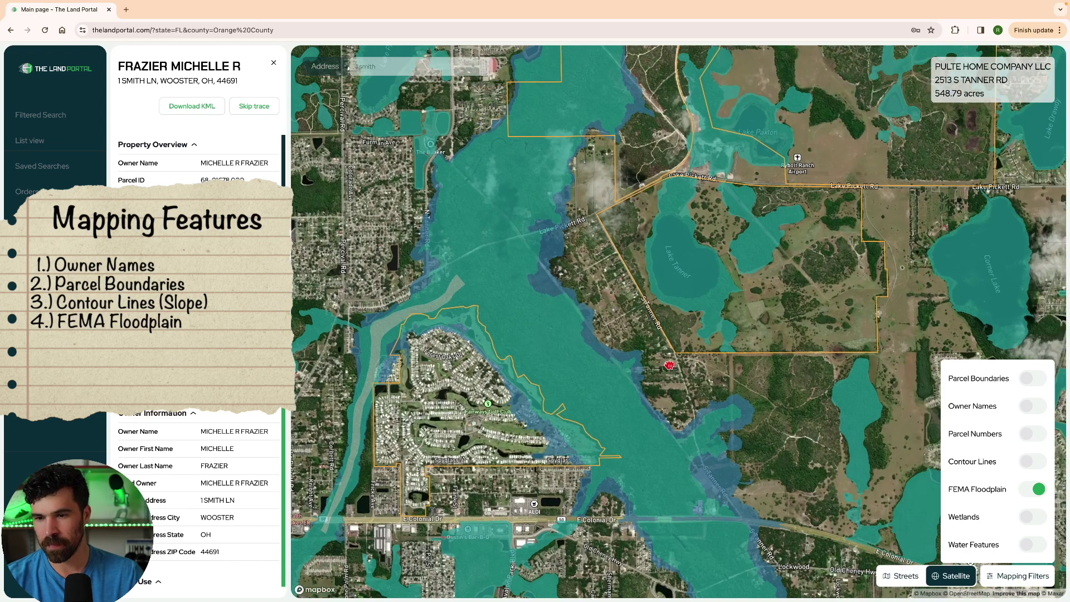
- Replace the FEMA Floodplain layer with Wetlands and look over the area around Lake Pickett Rd
left_click(1033, 489)
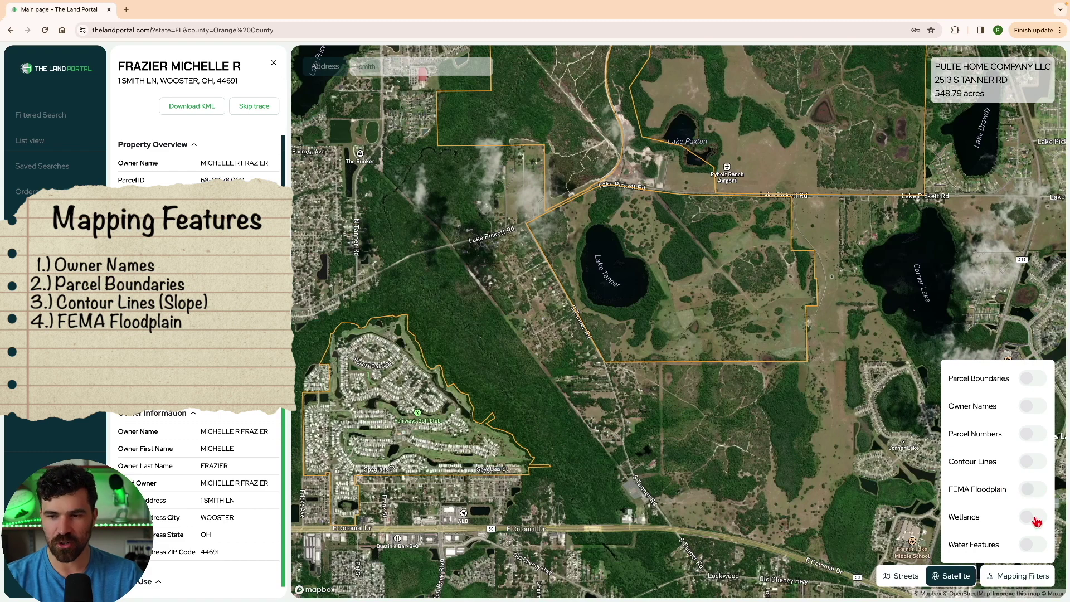
left_click(1035, 491)
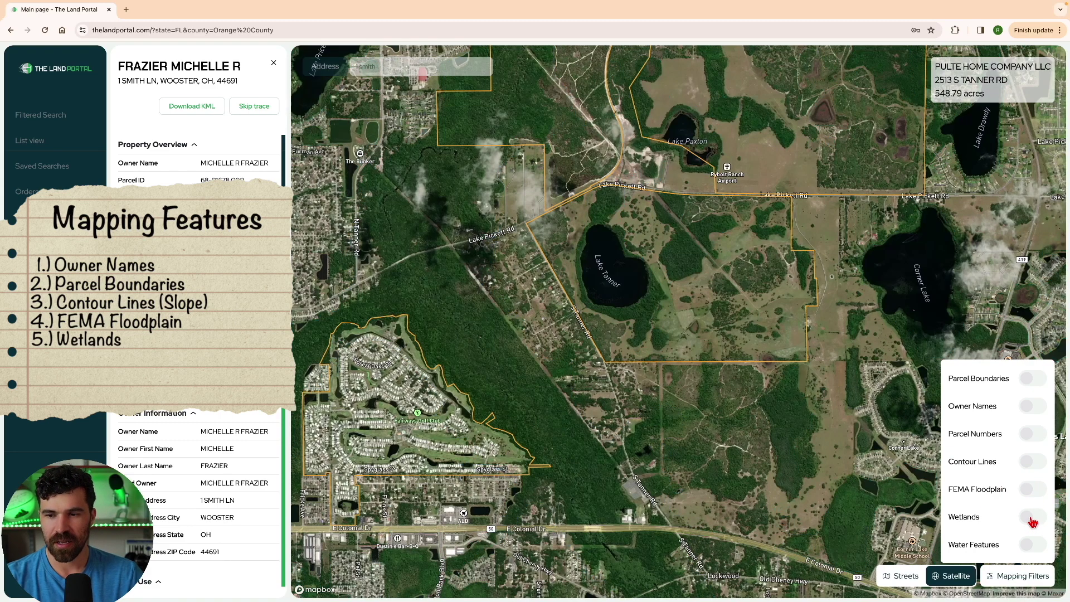
left_click(1032, 518)
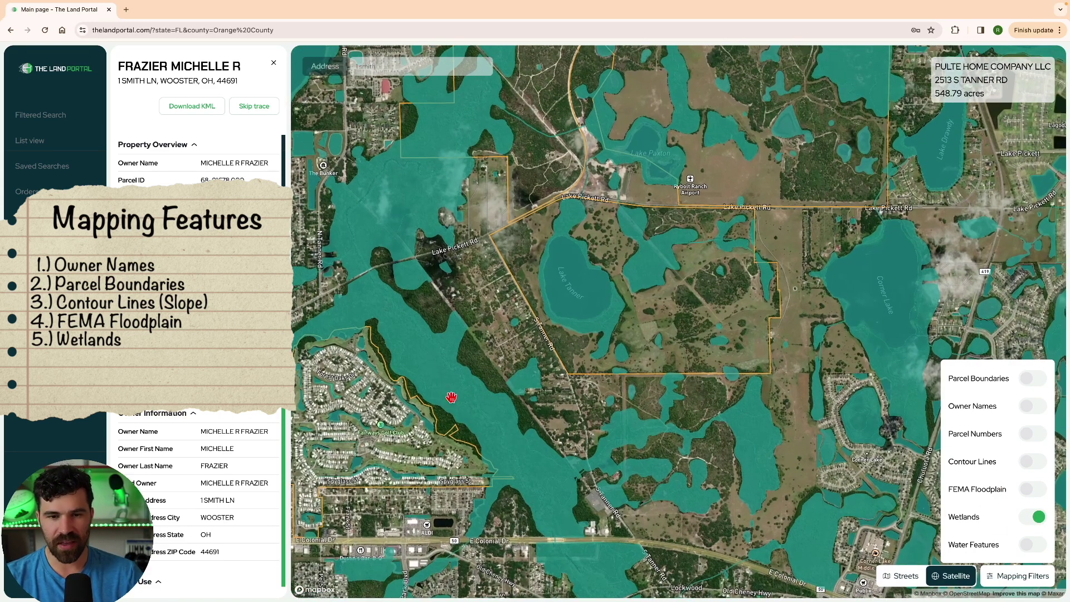
left_click_drag(385, 314, 497, 333)
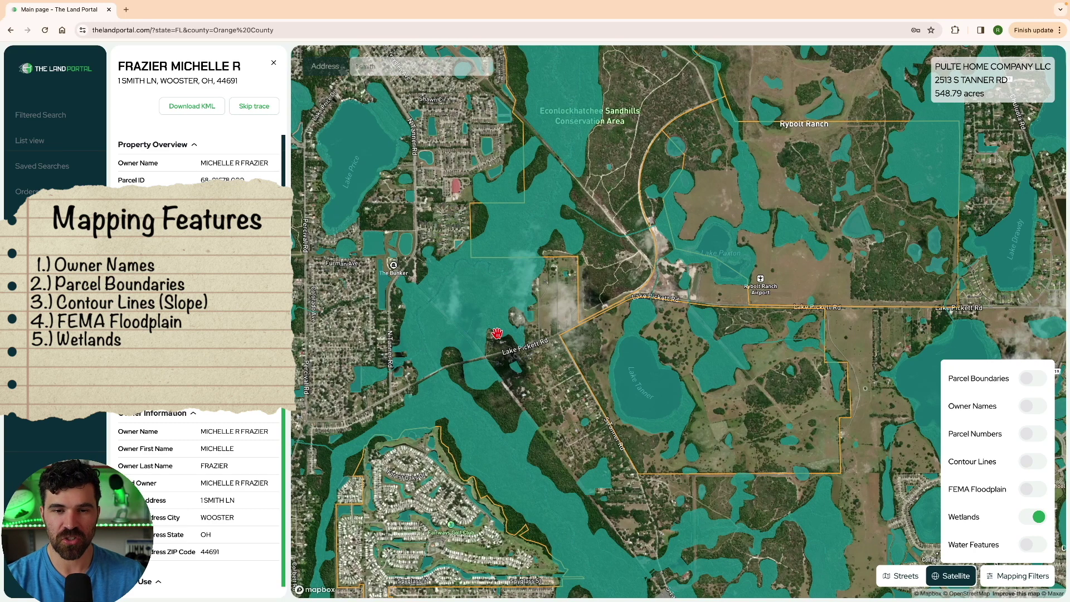
- Replace the Wetlands layer with Water Features, view the lakes and streams, and hide the layer again
left_click(1029, 523)
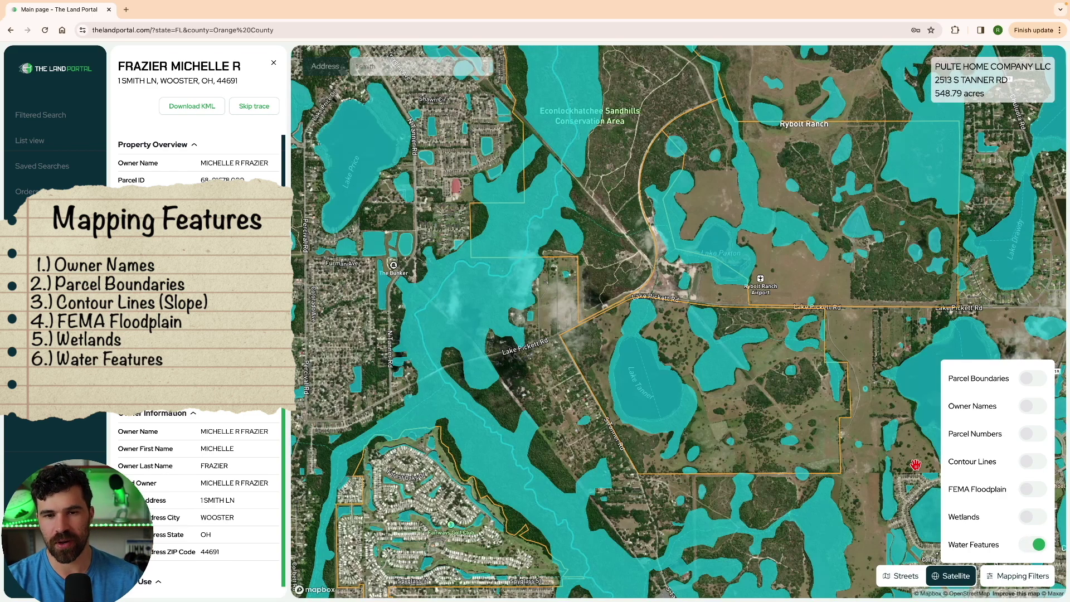
left_click(1037, 552)
- Move the satellite map from the Orlando area north into Georgia and focus on the winding river in Washington County
scroll(663, 326, "up", 10)
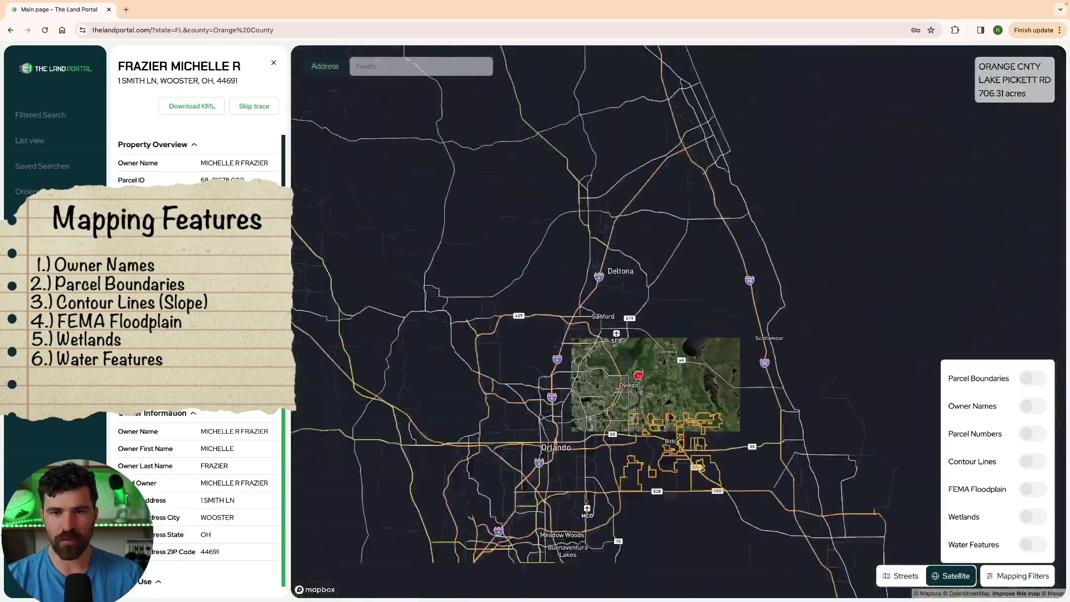
left_click_drag(638, 375, 652, 446)
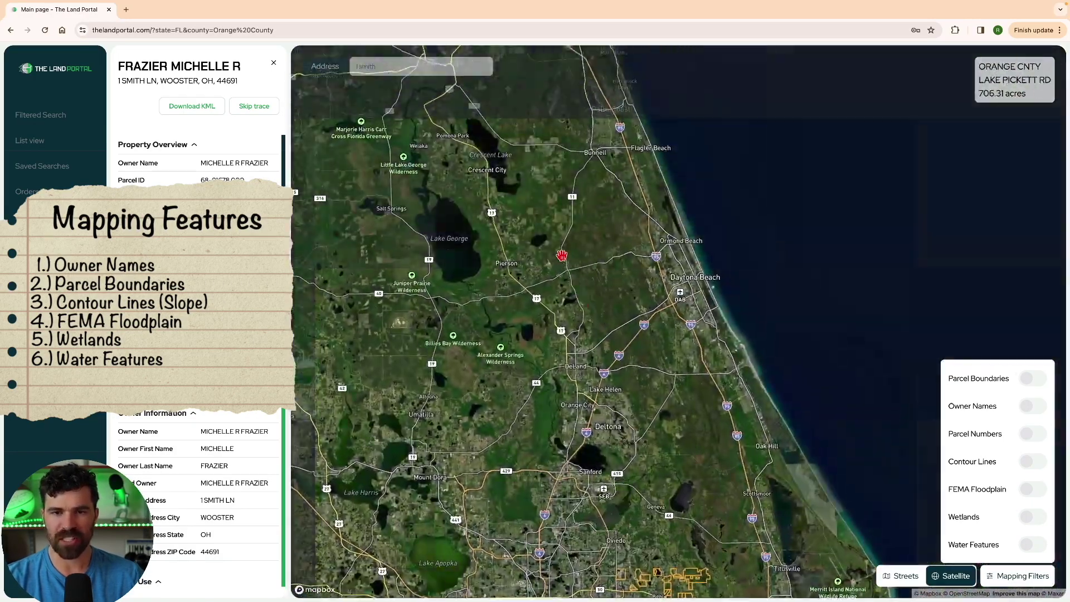
left_click_drag(561, 253, 624, 424)
left_click_drag(610, 267, 758, 463)
left_click_drag(563, 268, 659, 443)
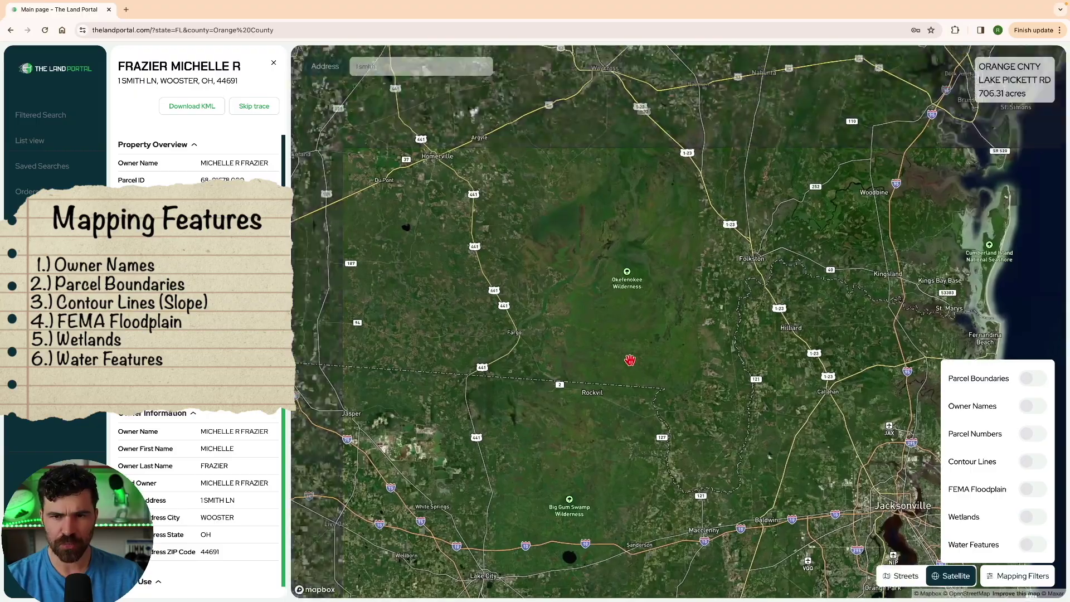
left_click_drag(628, 359, 645, 387)
scroll(630, 277, "down", 5)
left_click_drag(630, 281, 671, 528)
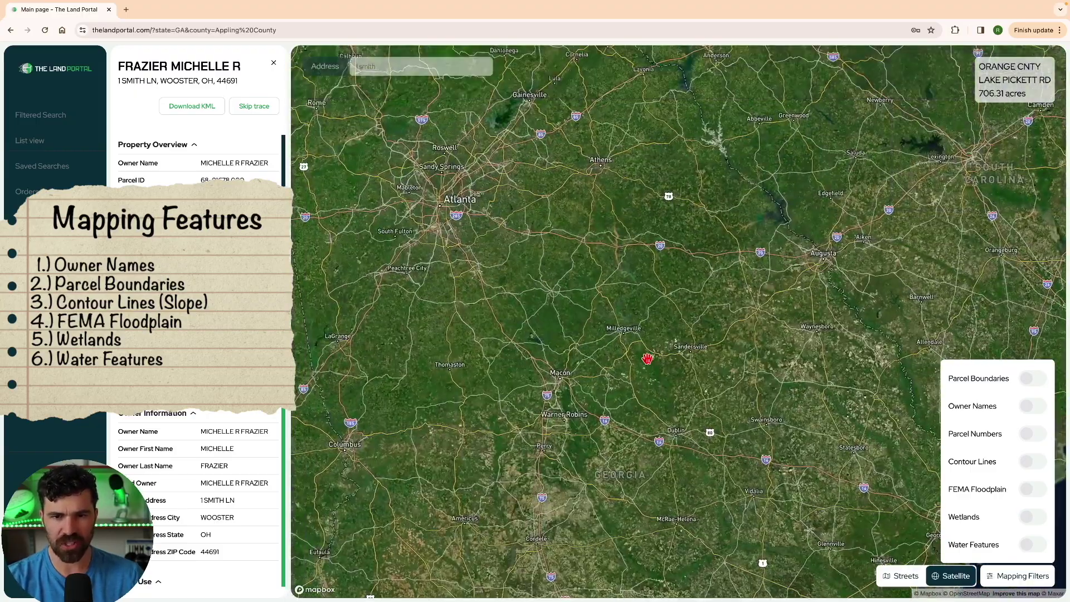
scroll(667, 394, "up", 10)
scroll(667, 394, "up", 3)
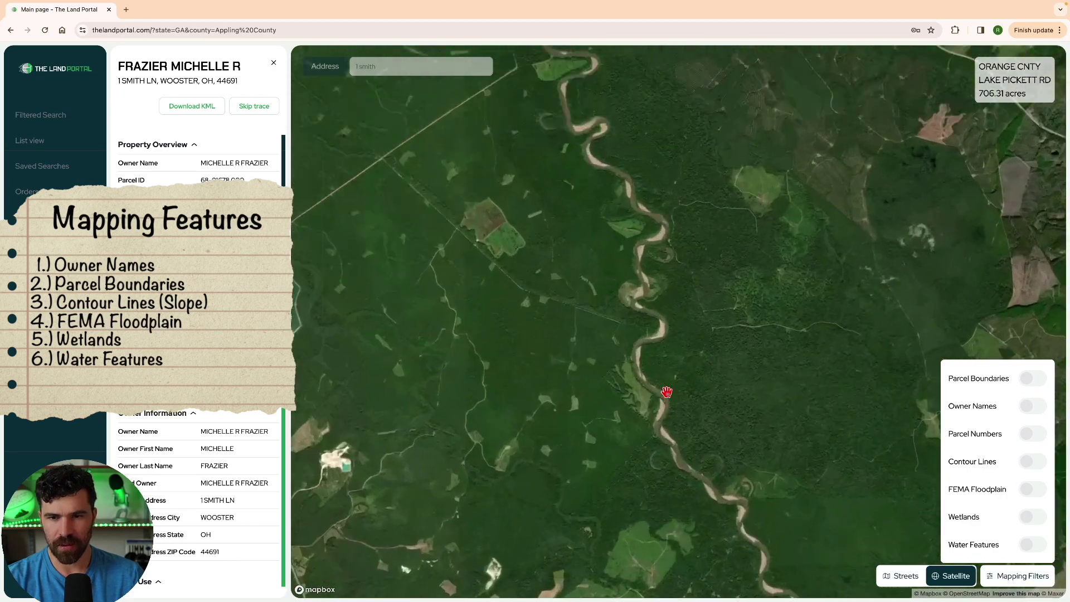
left_click_drag(667, 392, 559, 392)
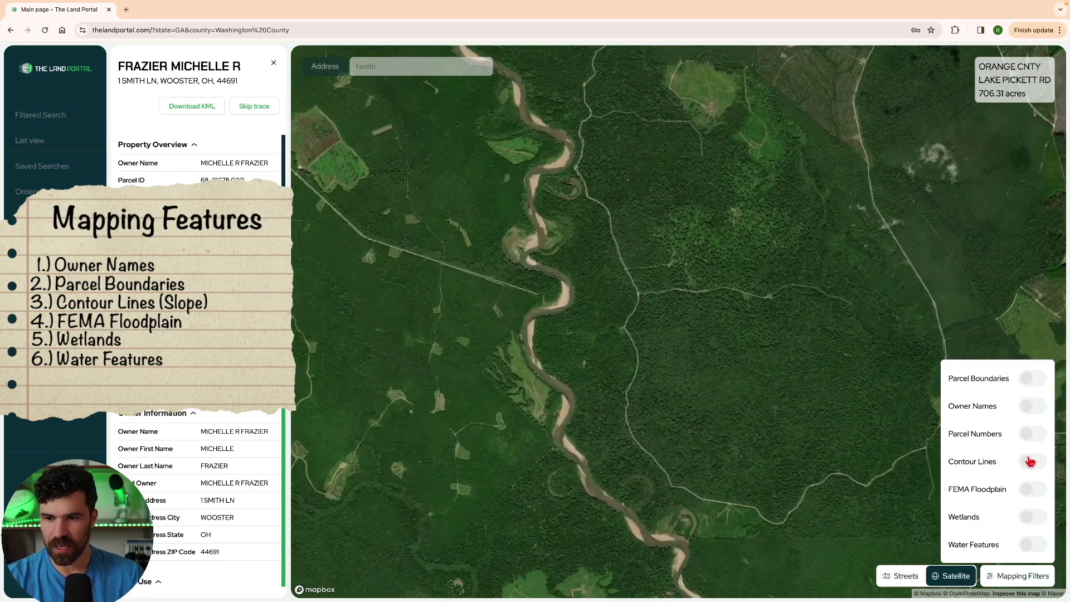
- Show contour lines along the Washington County river and examine the elevation labels on the slopes around Oconee Rd and road 272
left_click(1030, 461)
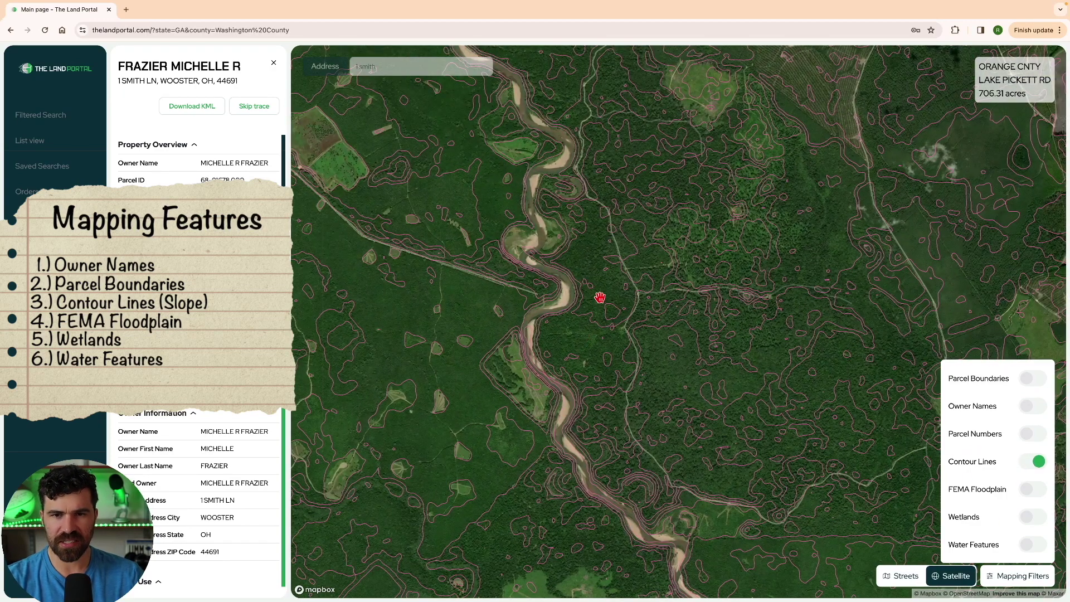
left_click_drag(612, 303, 695, 559)
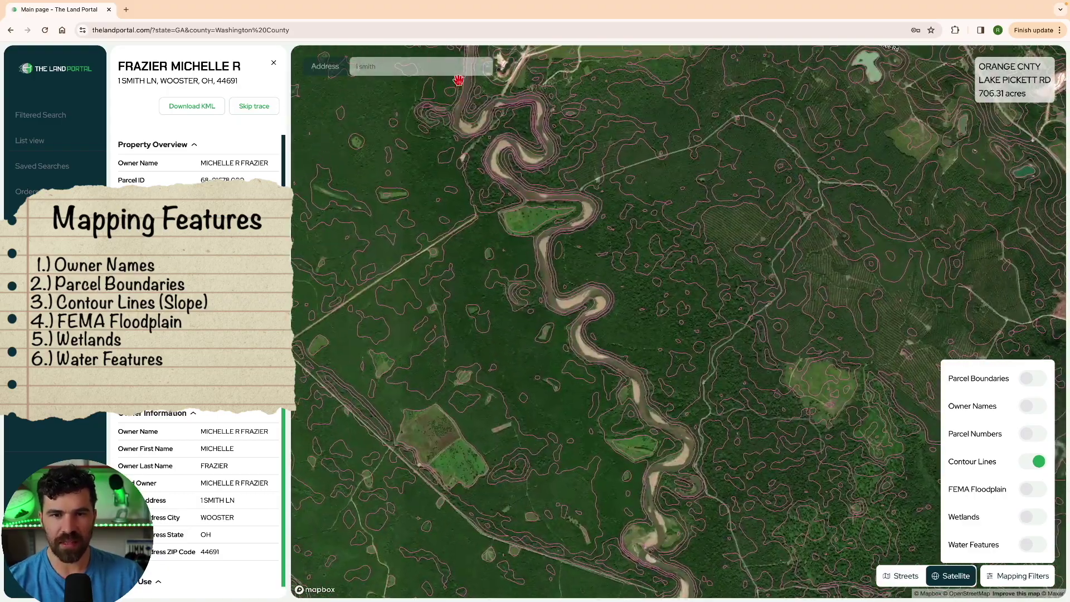
left_click_drag(572, 151, 478, 335)
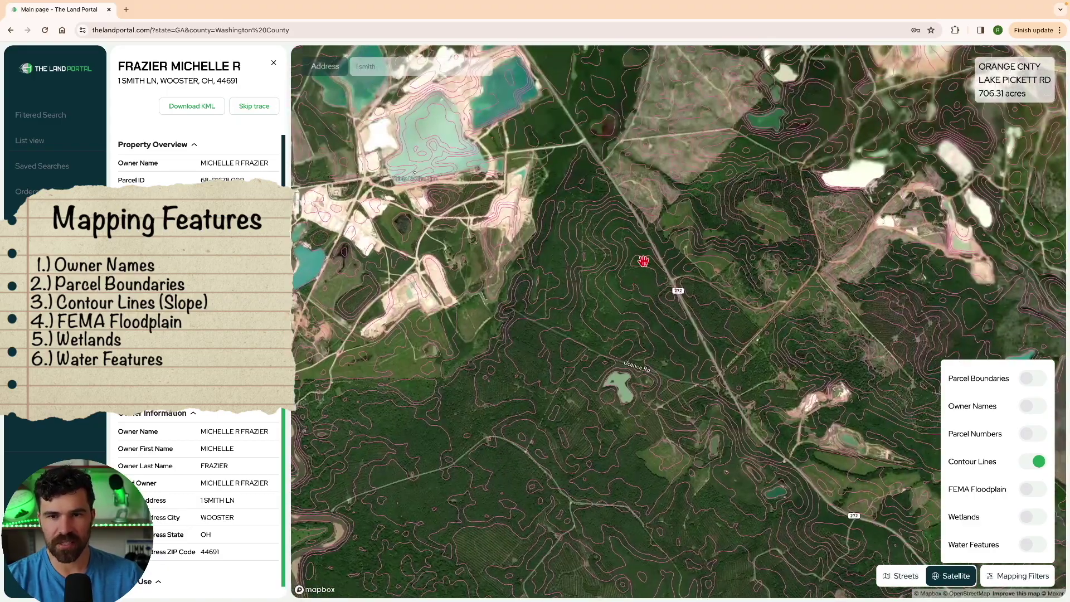
scroll(643, 260, "up", 2)
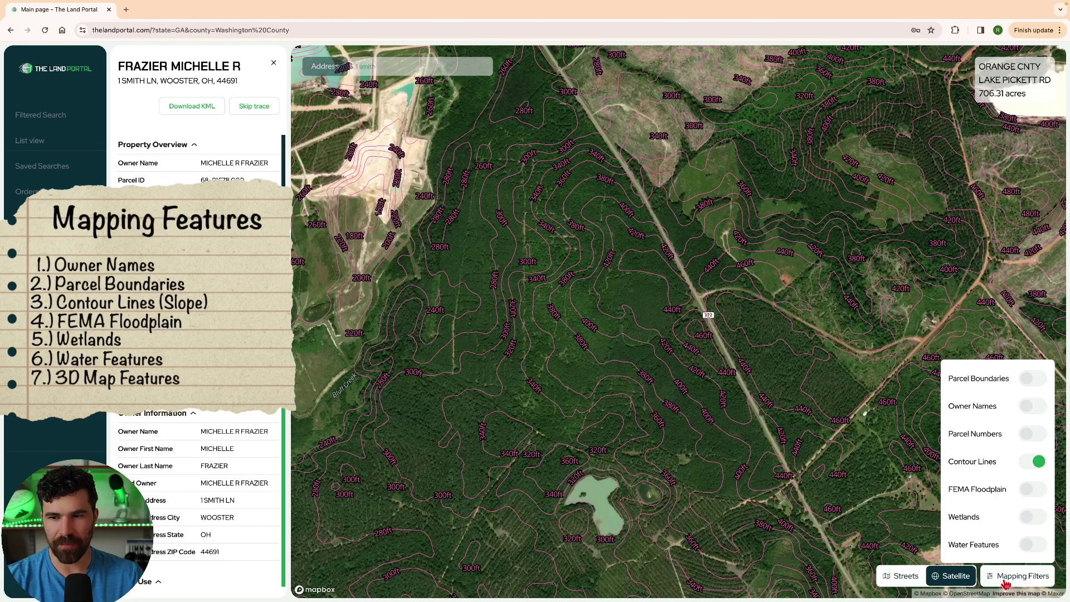
- Hide the contour lines and mapping filters, turn on the 3D view, and look across Georgia toward the mountains around Gainesville
left_click_drag(738, 397, 678, 402)
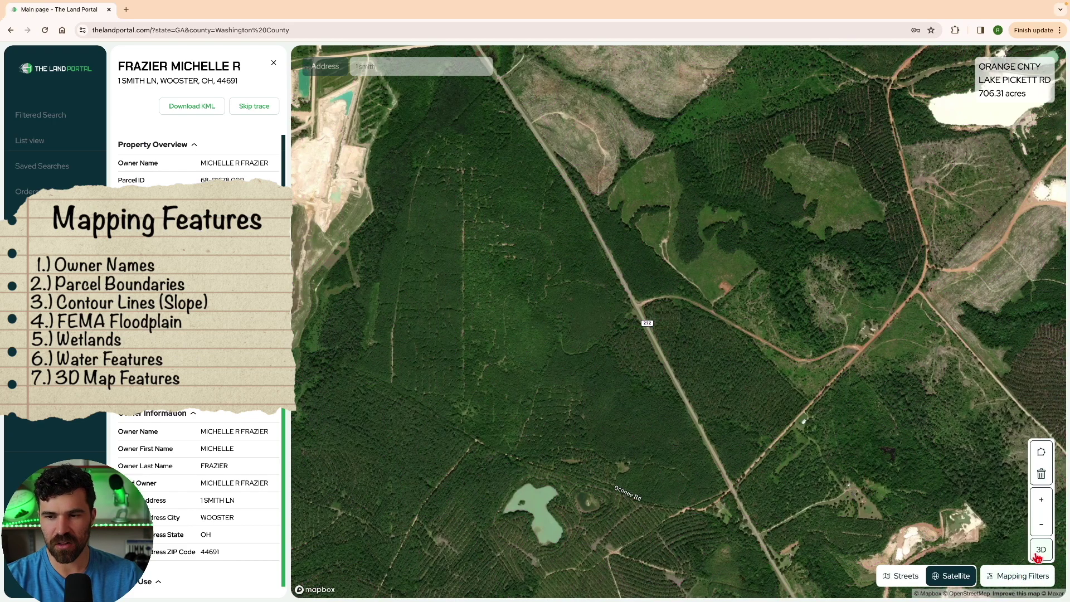
left_click(1039, 554)
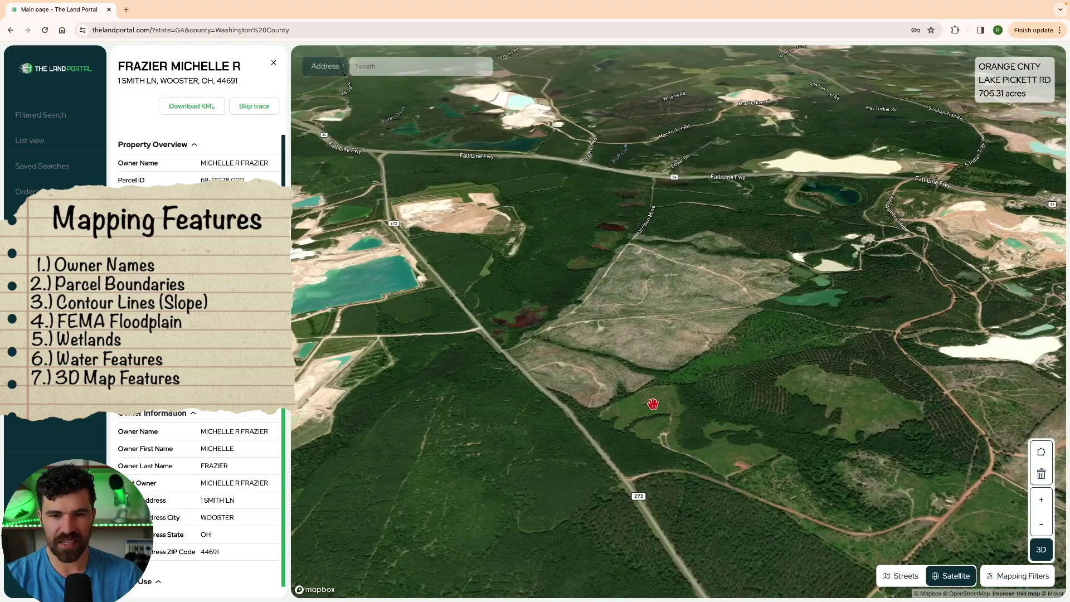
left_click_drag(652, 403, 684, 442)
scroll(662, 386, "down", 10)
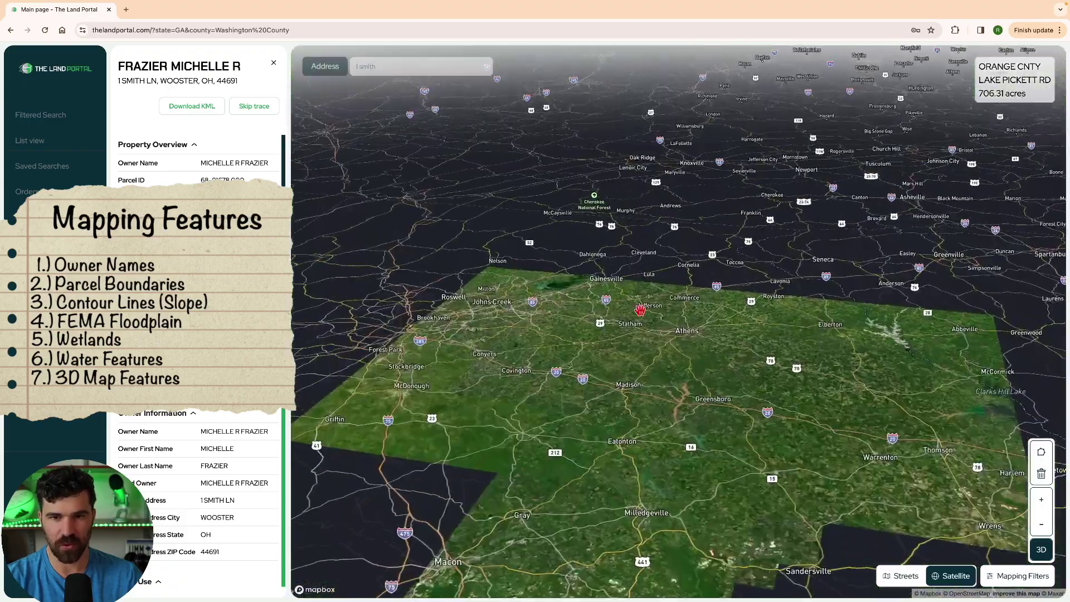
left_click_drag(640, 310, 667, 377)
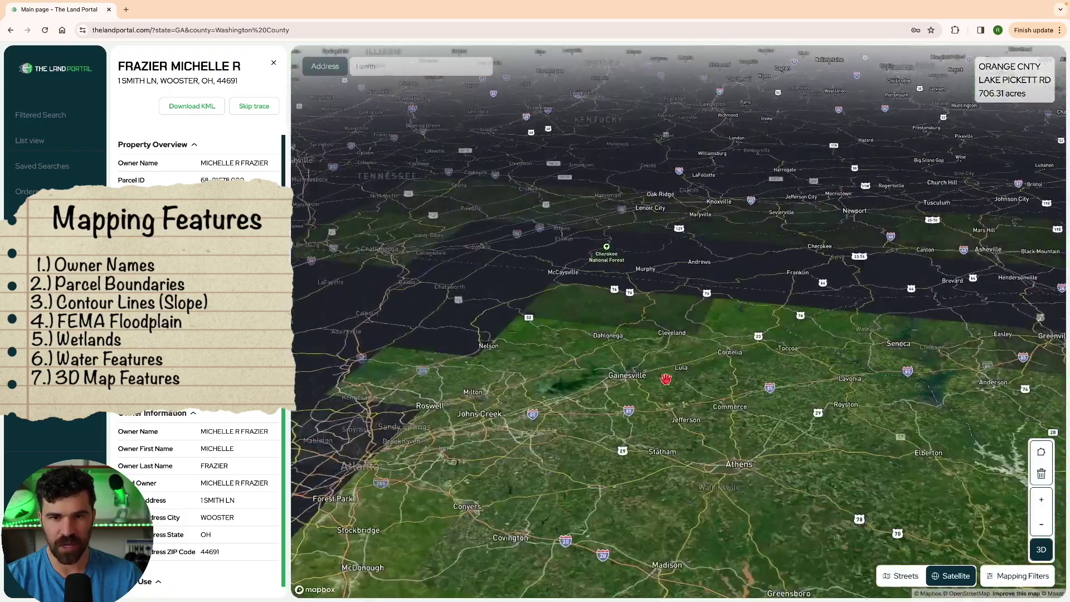
- Return to the flat map, focus on the mountains around Jacks River Fields, and display that terrain in 3D
left_click(1040, 552)
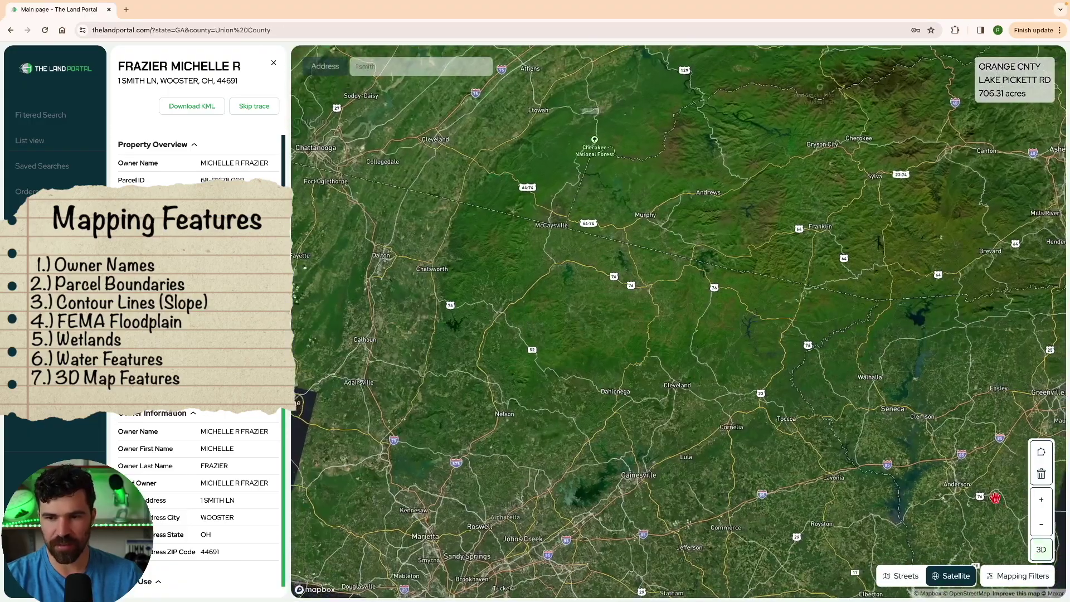
scroll(570, 368, "up", 5)
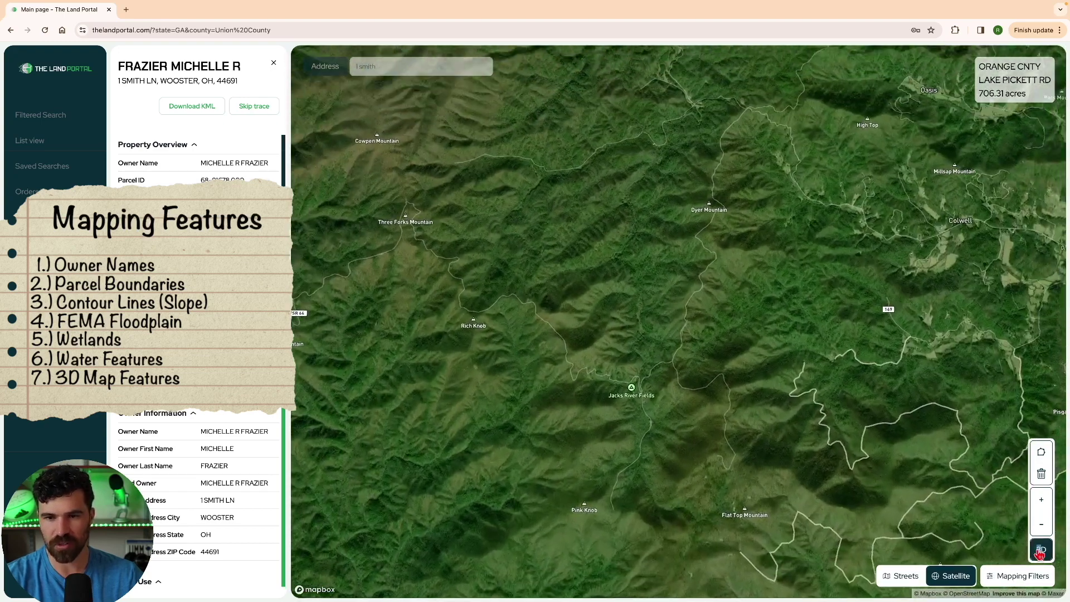
left_click(1040, 551)
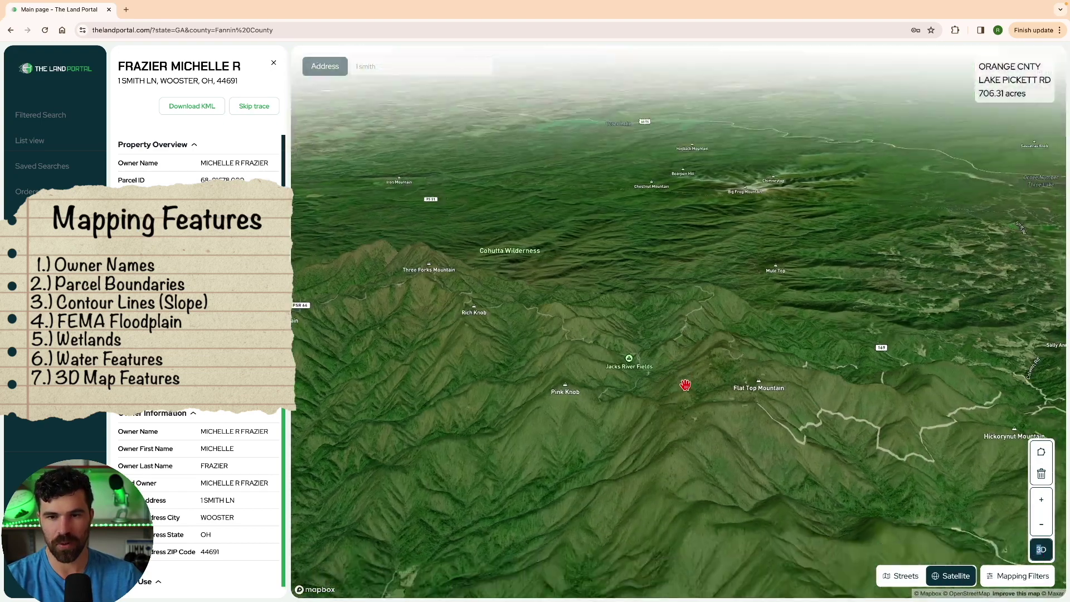